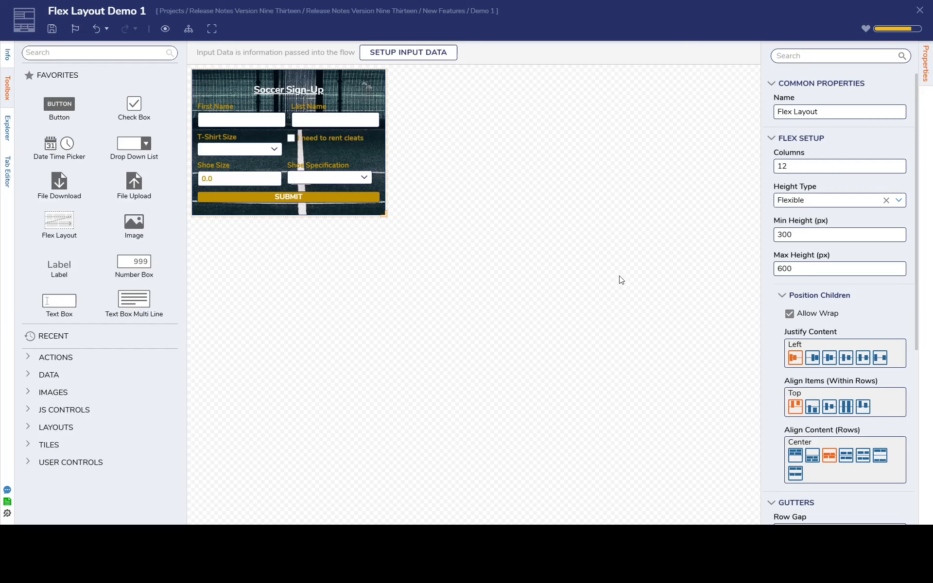
Set the sign-up form's row content alignment to Top and toggle the rent cleats checkbox in the running form
click(795, 456)
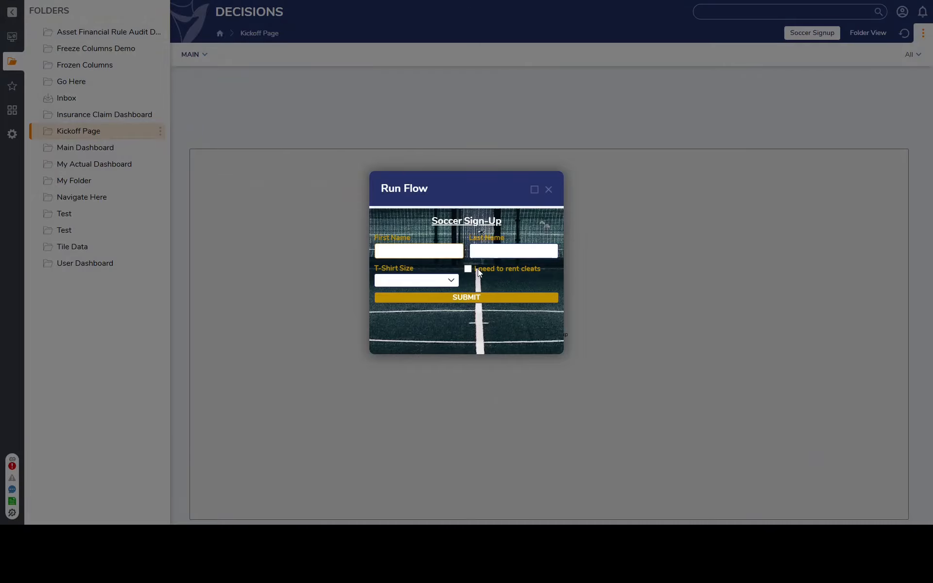
click(477, 269)
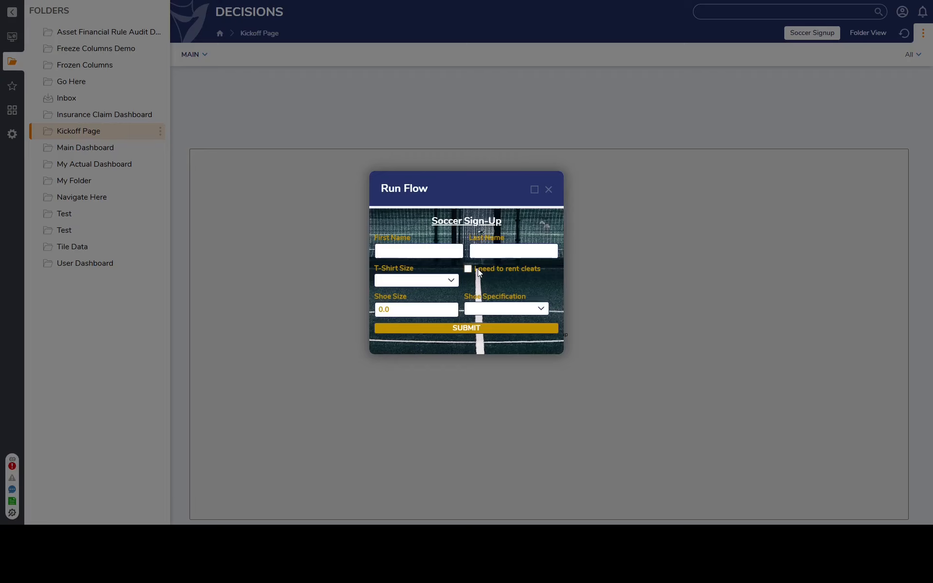
click(477, 270)
click(490, 268)
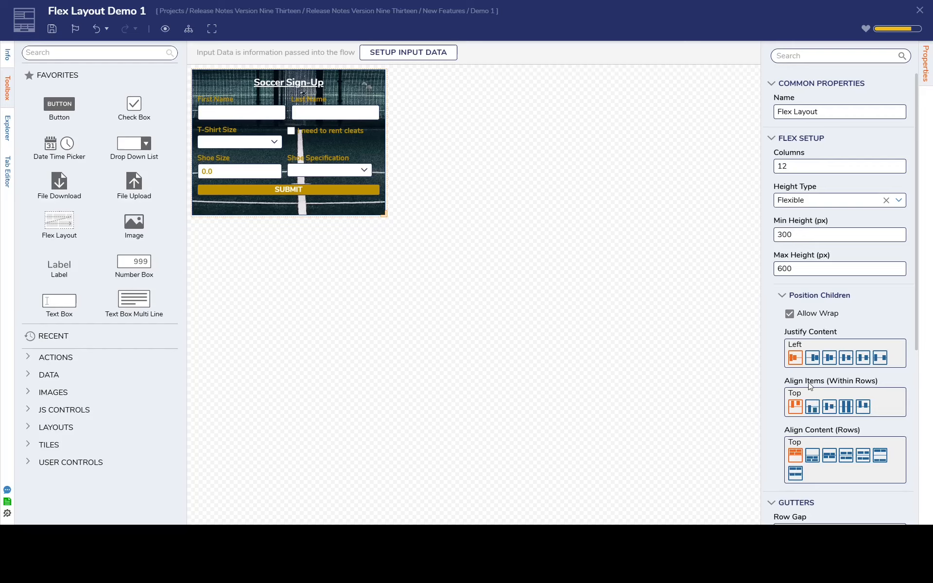
Try Bottom, Top and Center for aligning items within rows, and settle on Stretch
click(811, 408)
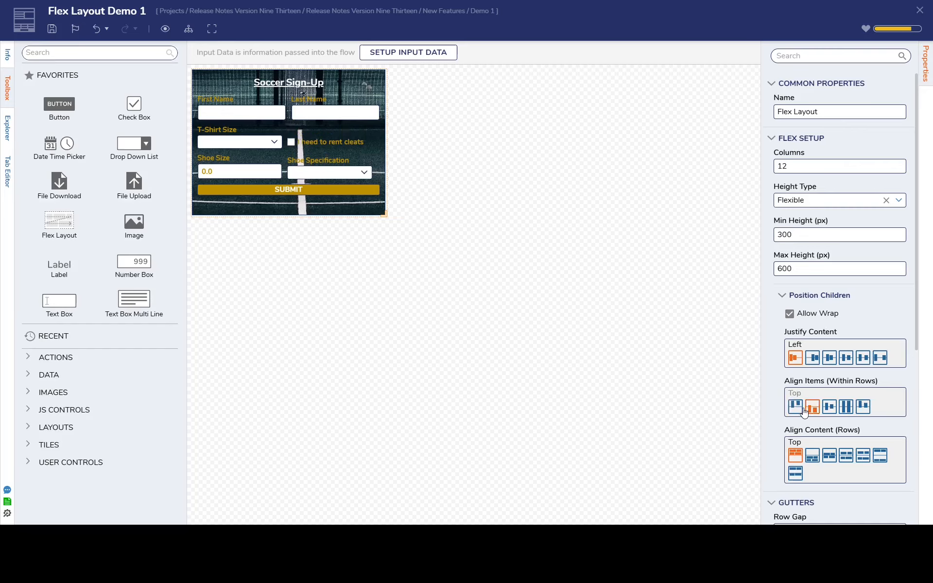
click(801, 410)
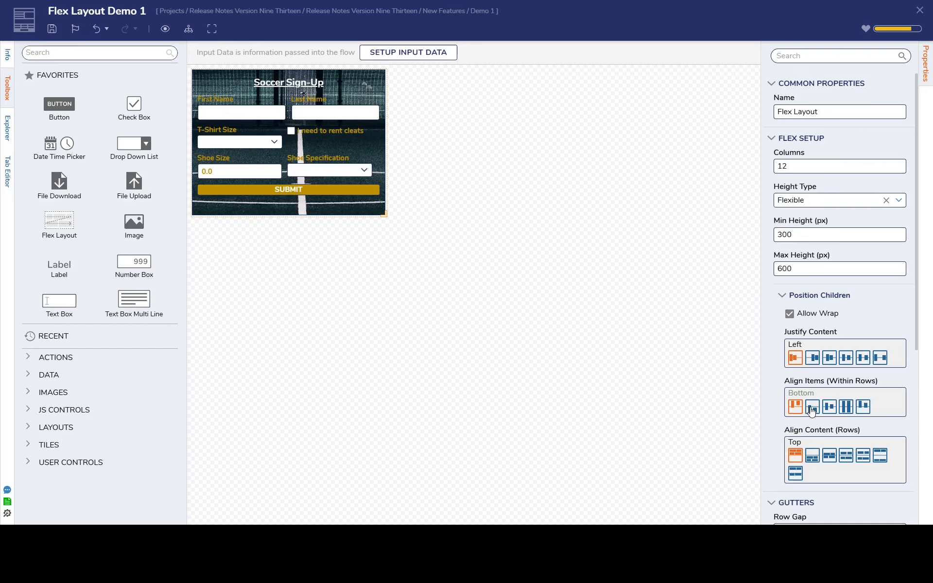
click(812, 410)
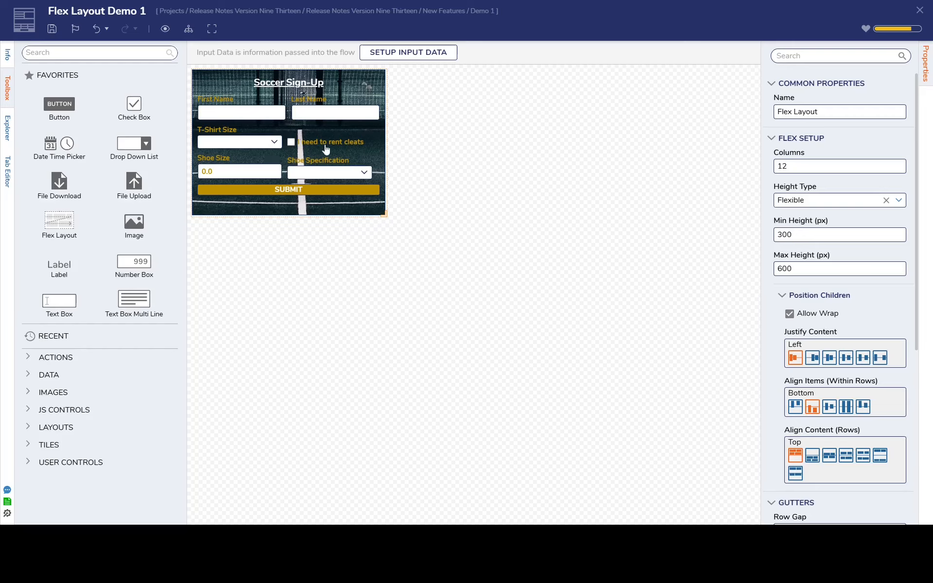
click(797, 409)
click(811, 408)
click(796, 407)
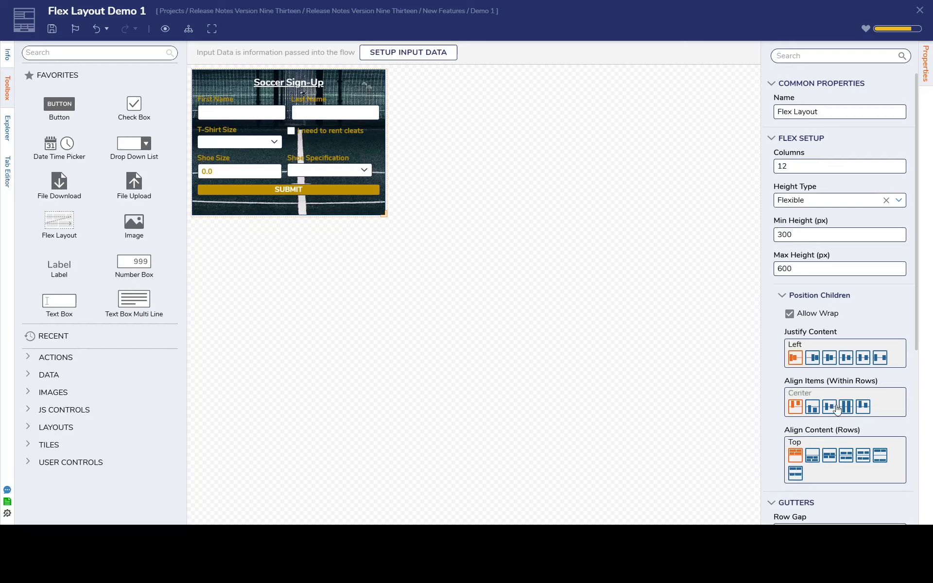
click(832, 407)
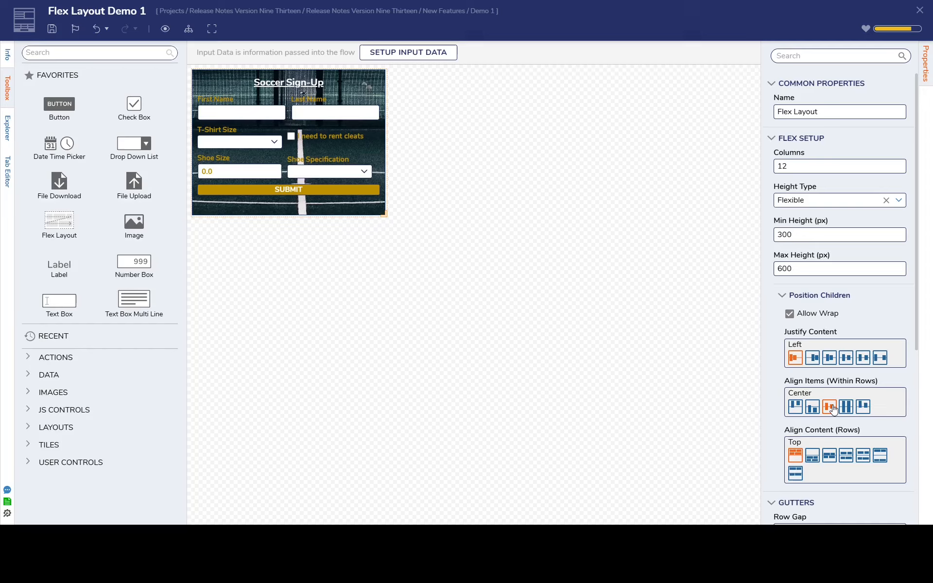
click(845, 407)
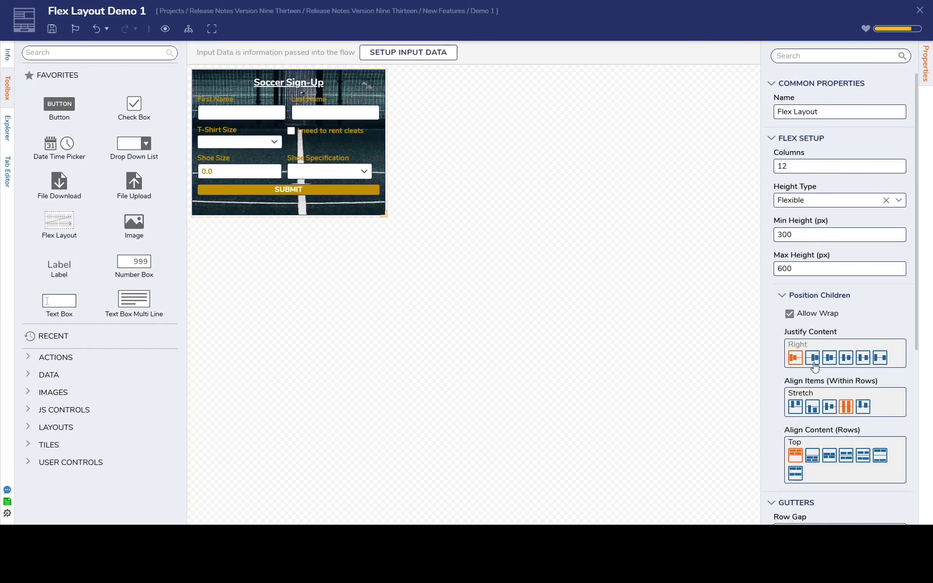
Try Right, Center, Space Evenly and Space Around for Justify Content, and settle on the last spacing option
click(813, 360)
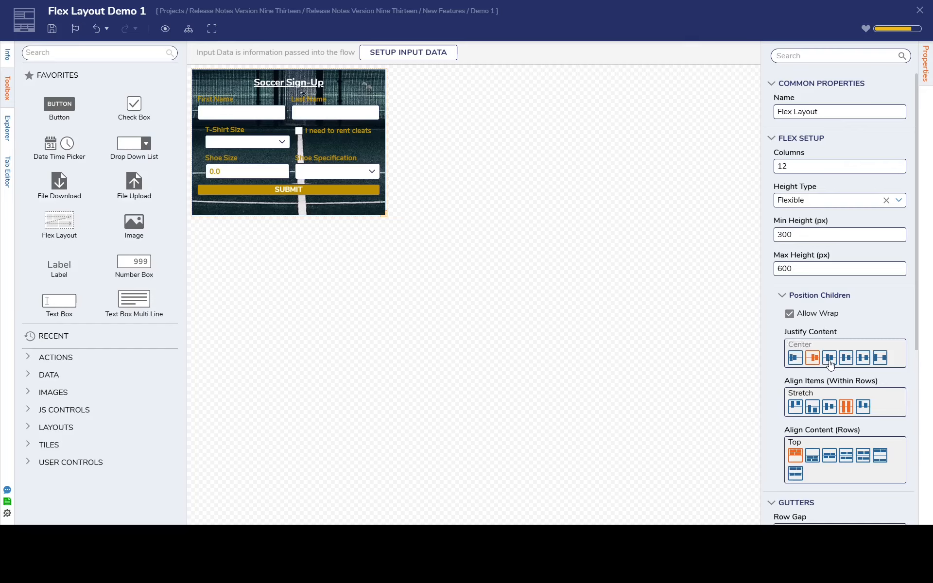
click(830, 359)
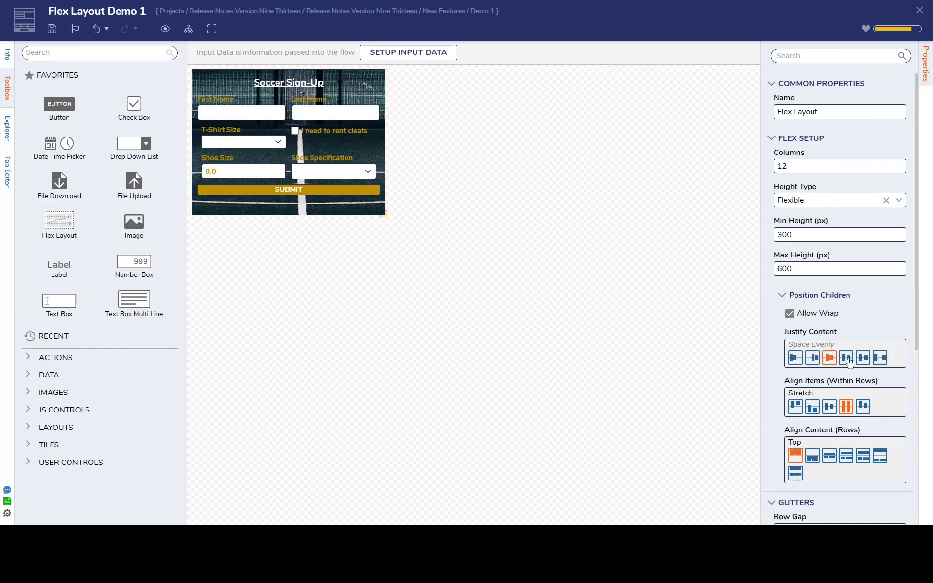
click(847, 359)
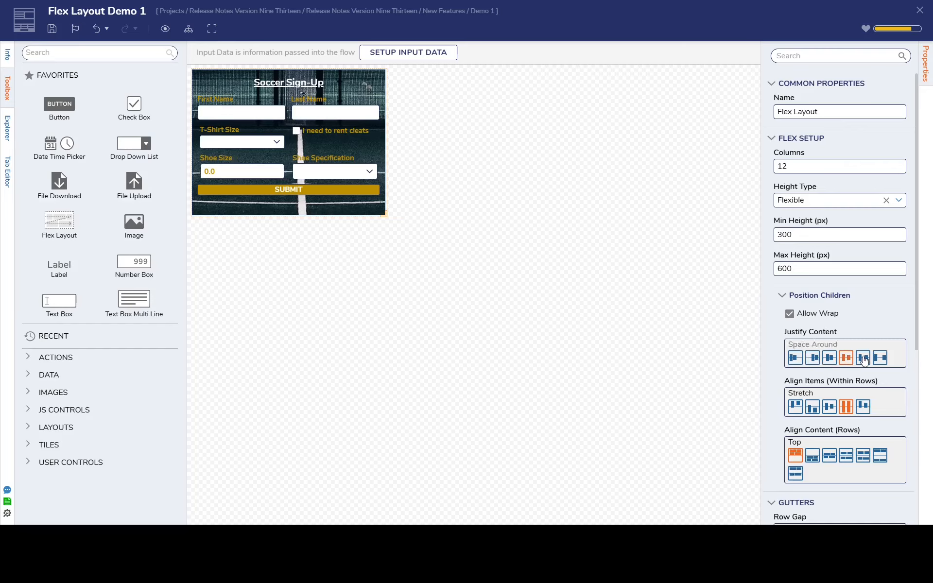
click(863, 359)
click(845, 360)
click(863, 358)
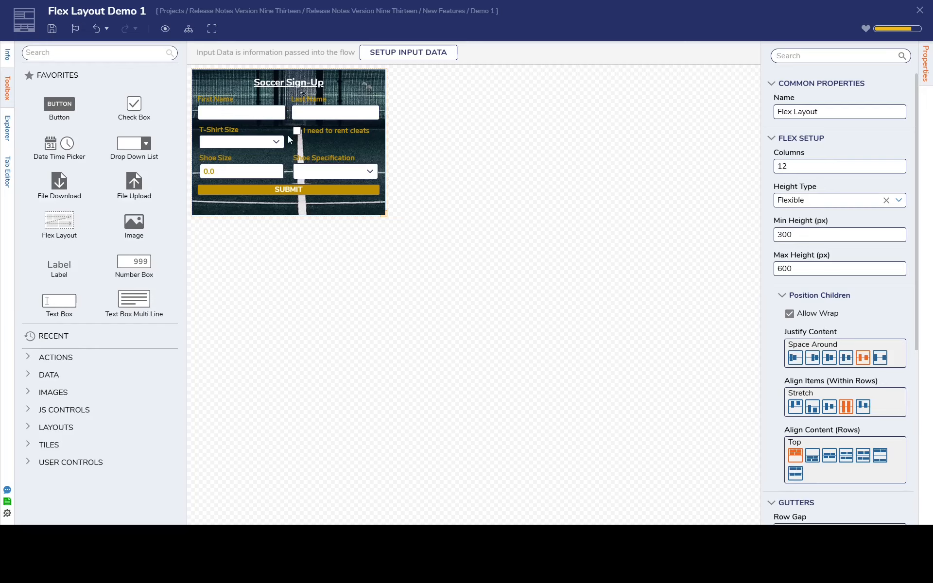
click(880, 358)
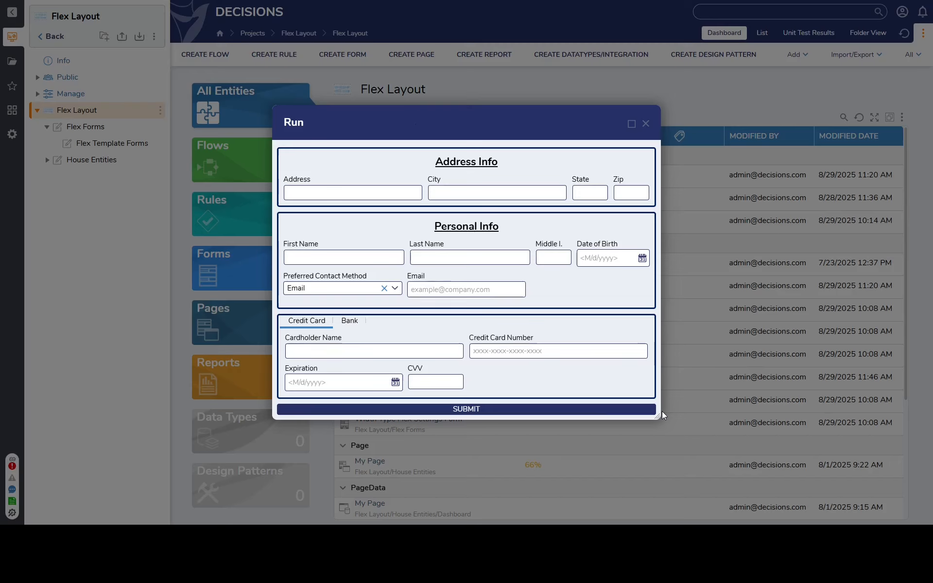
Resize the running nested form wider and narrower to examine how its sections reflow
drag(657, 416, 797, 427)
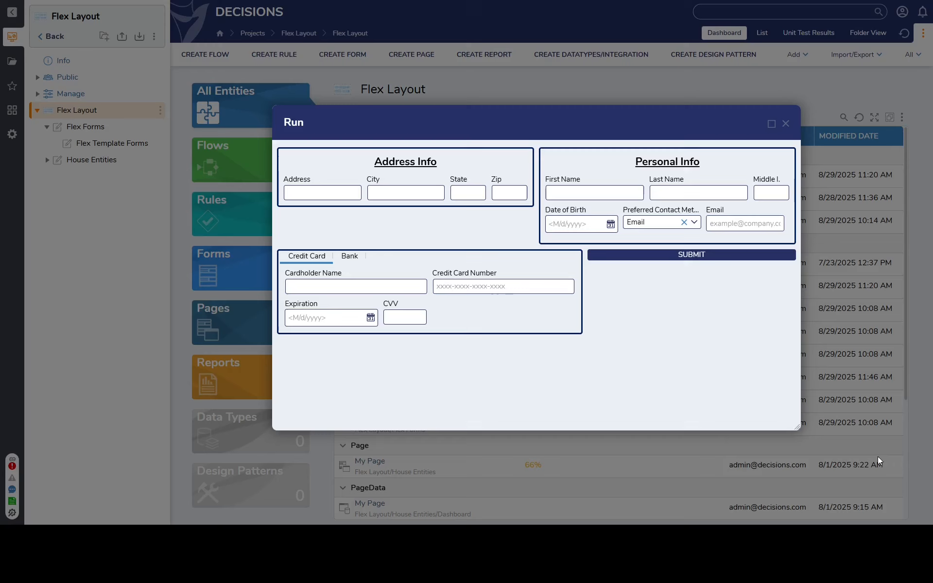
drag(798, 432, 603, 444)
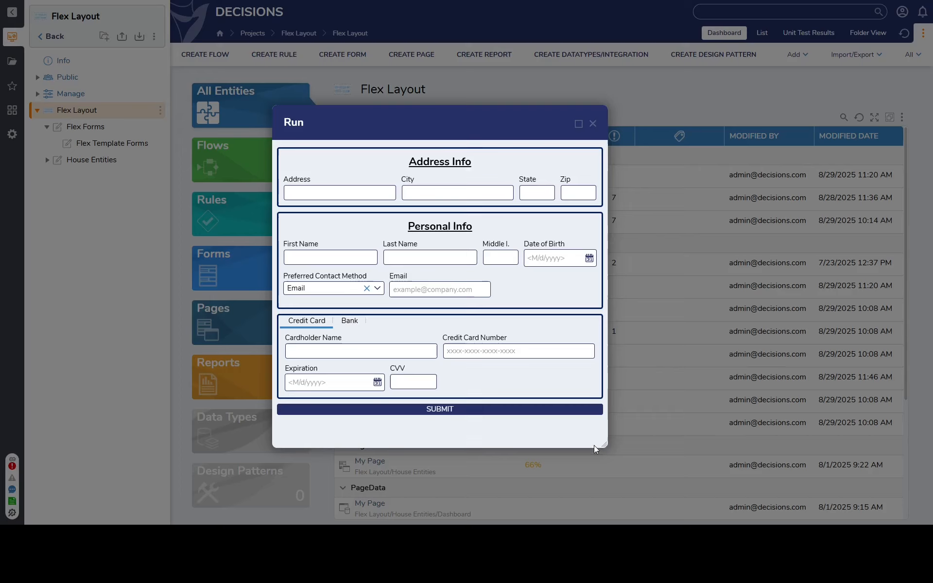
drag(605, 445, 575, 446)
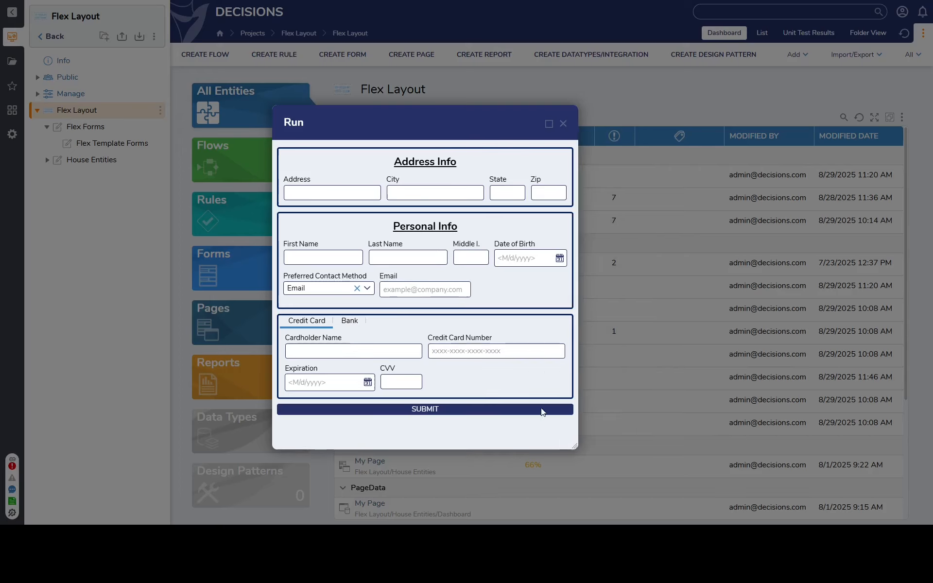
drag(573, 446, 662, 445)
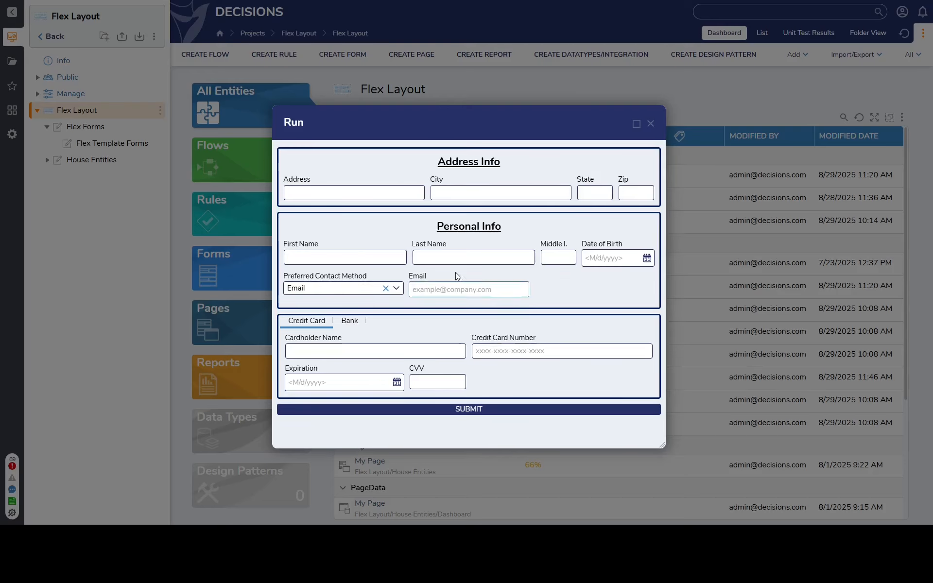
Examine the name and address fields inside the Personal Info and Address Info sections by focusing them in turn
click(455, 258)
click(359, 259)
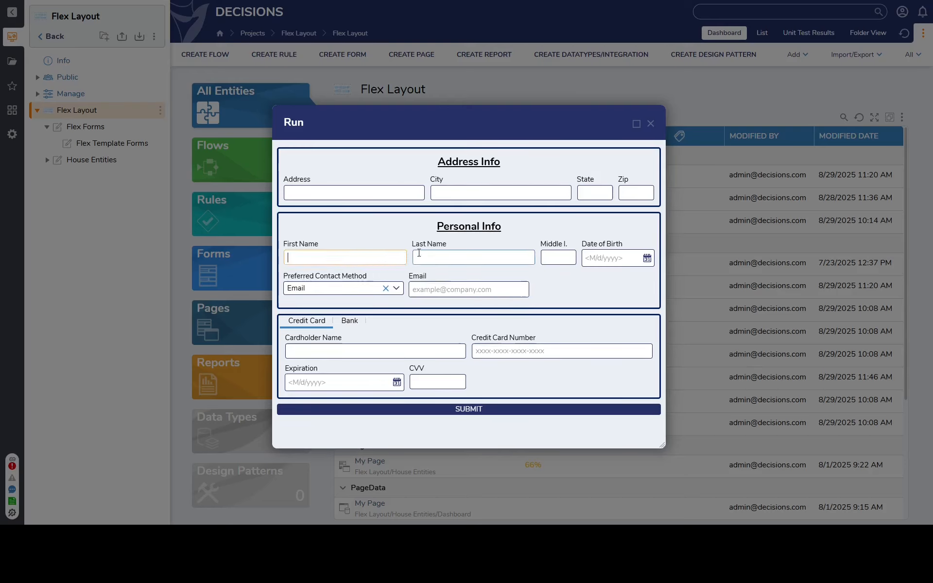
click(440, 190)
click(384, 187)
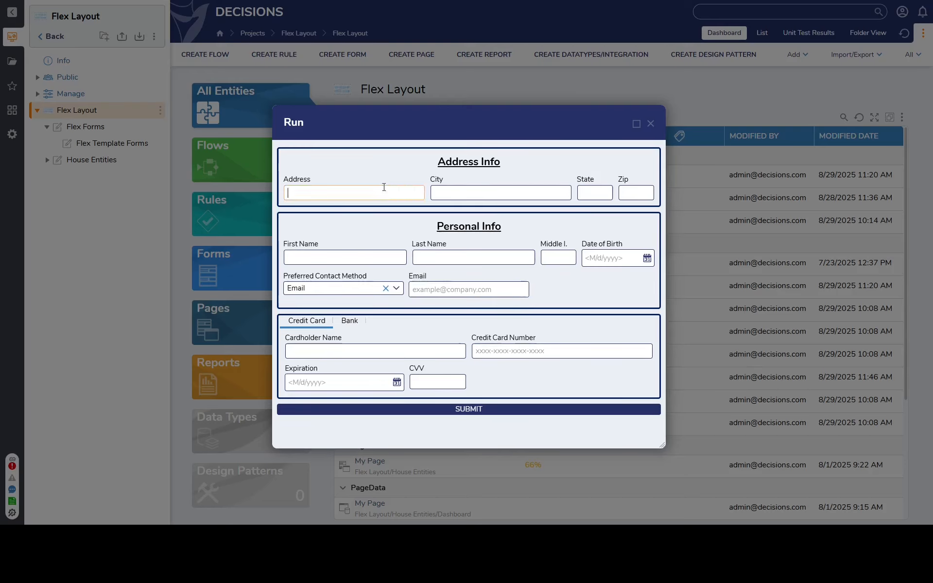
click(385, 254)
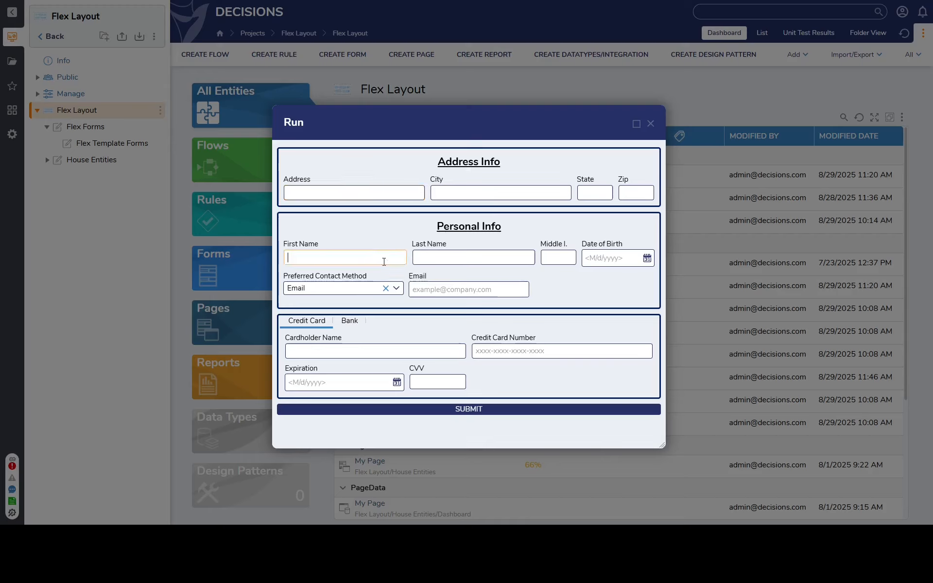
click(467, 257)
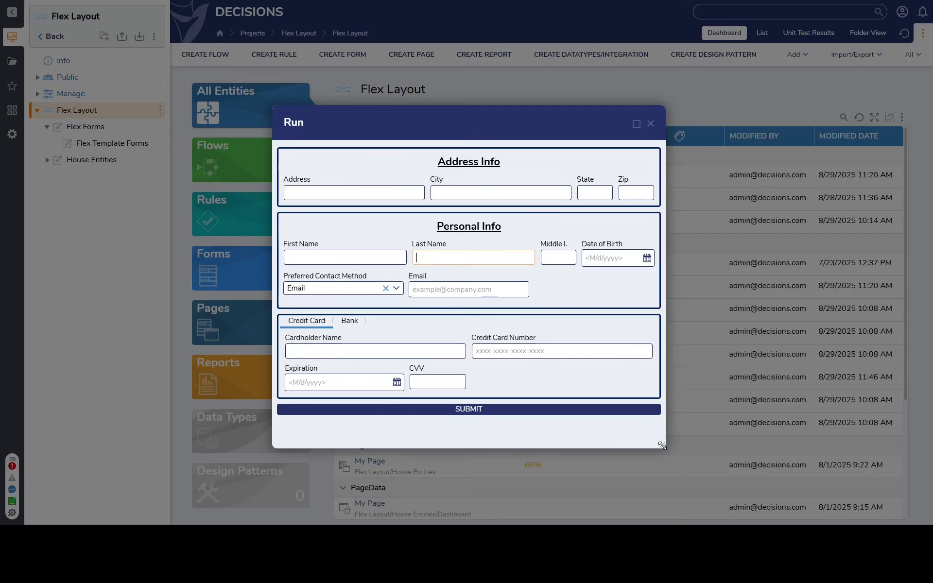
Narrow the running form, and widen it in stages until all three sections sit side by side
drag(662, 445, 573, 443)
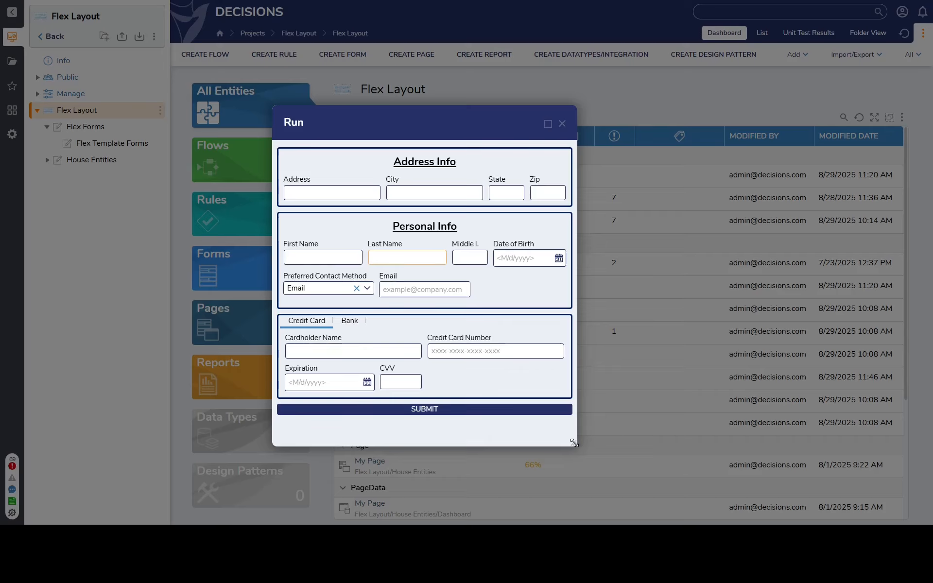
drag(574, 443, 772, 464)
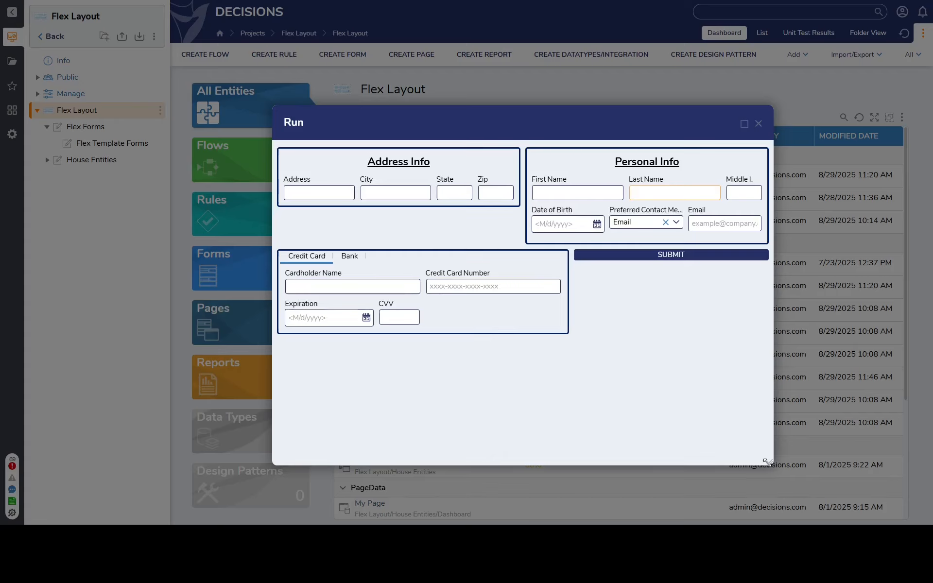
drag(772, 464, 912, 469)
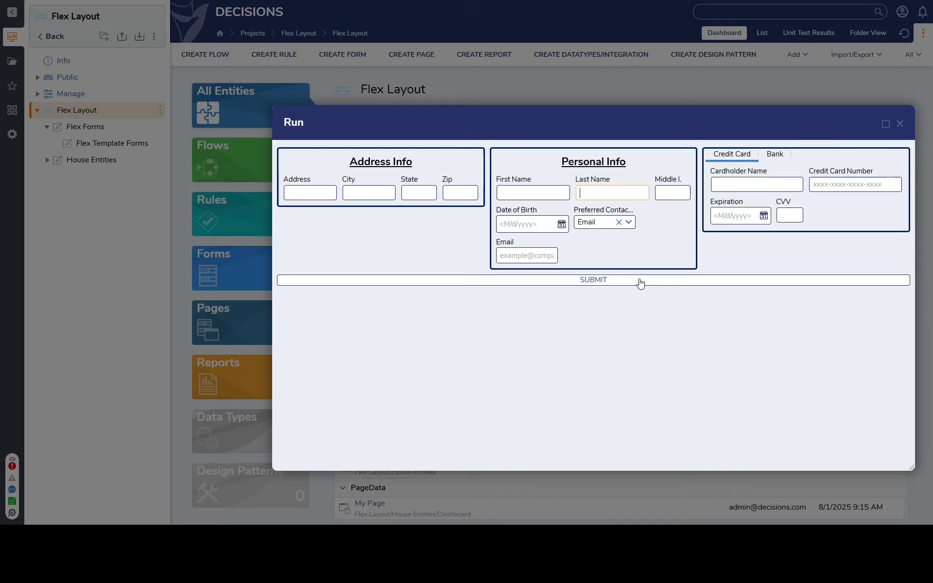
Test the preferred contact method with Phone, and set it to Other
click(628, 223)
click(616, 253)
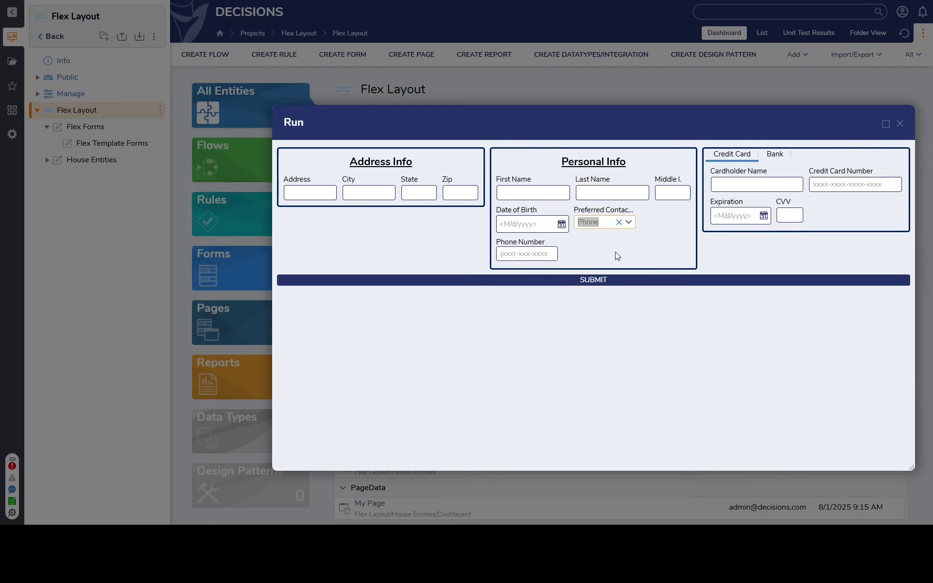
click(630, 223)
click(613, 270)
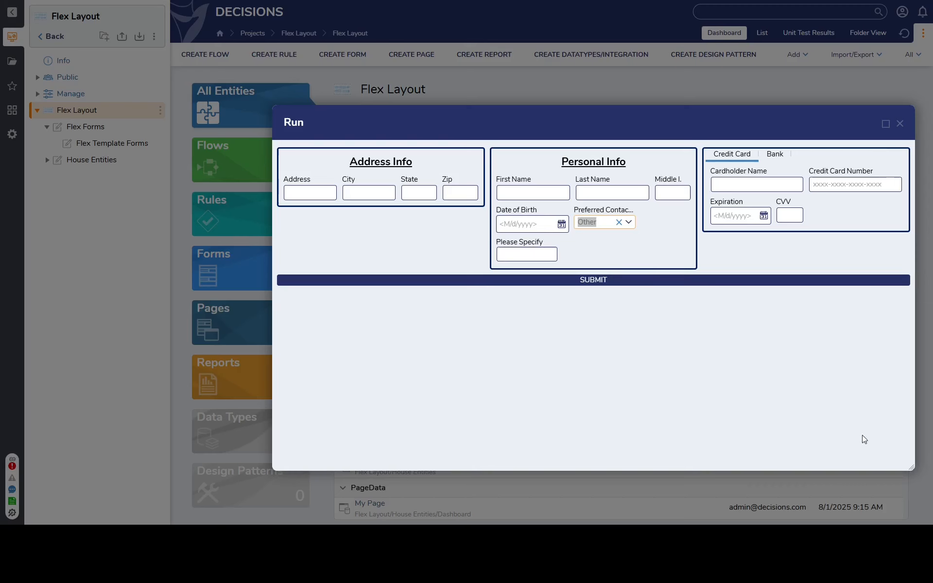
Narrow the running form to stack its sections, and switch between the Credit Card and Bank payment views
drag(909, 467, 543, 490)
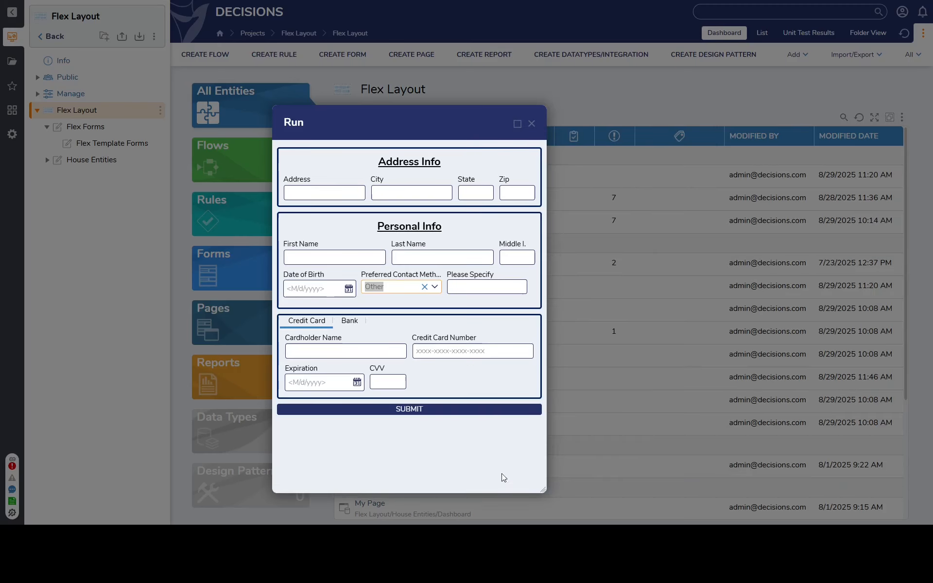
click(343, 322)
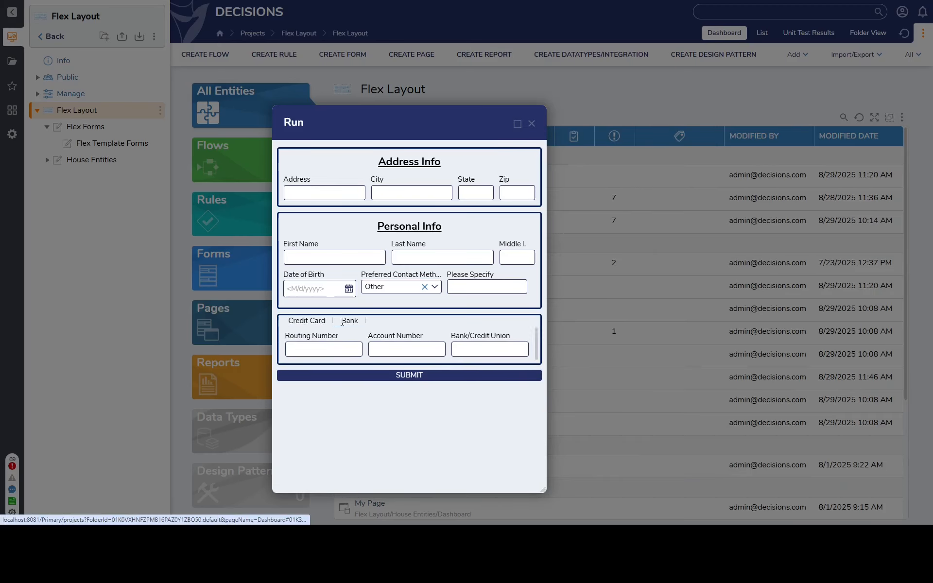
click(312, 322)
click(349, 325)
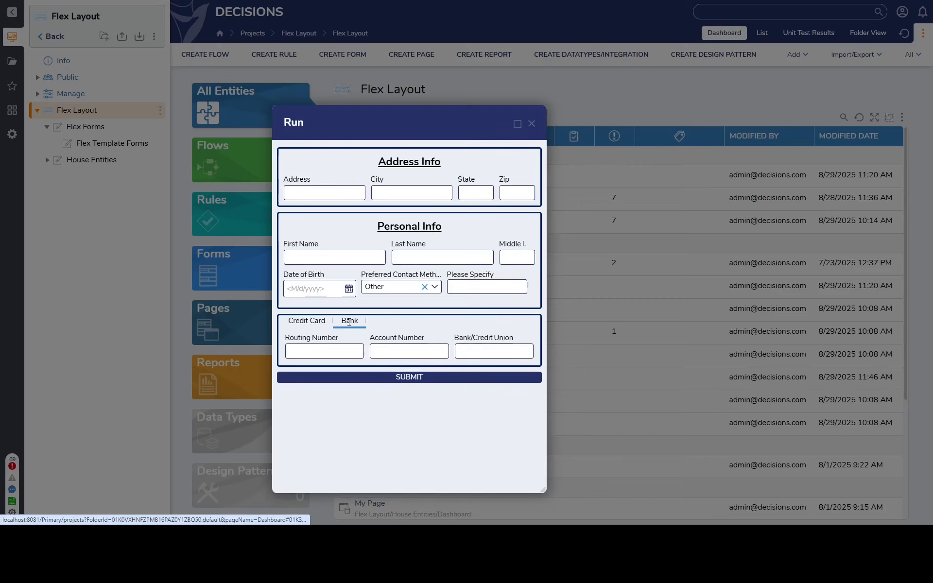
click(321, 325)
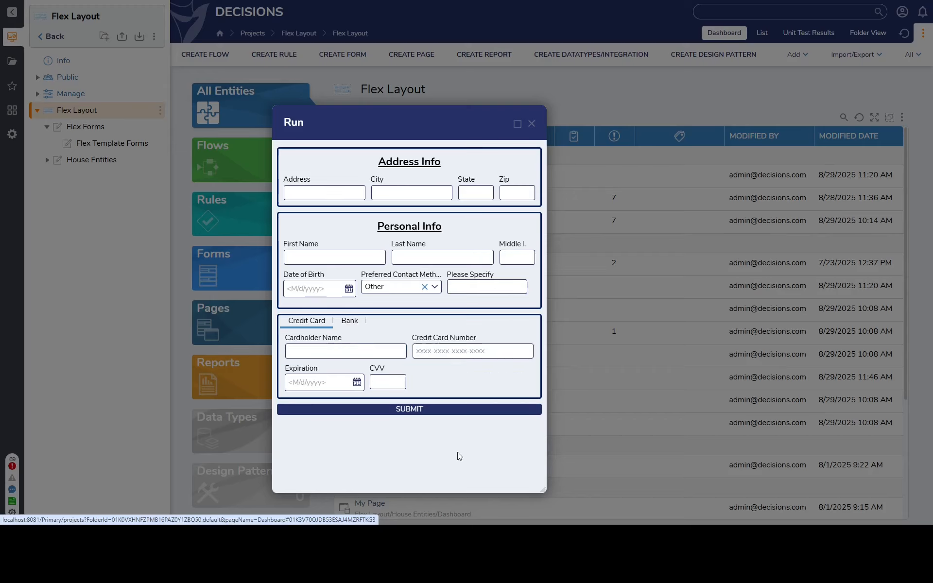
click(349, 320)
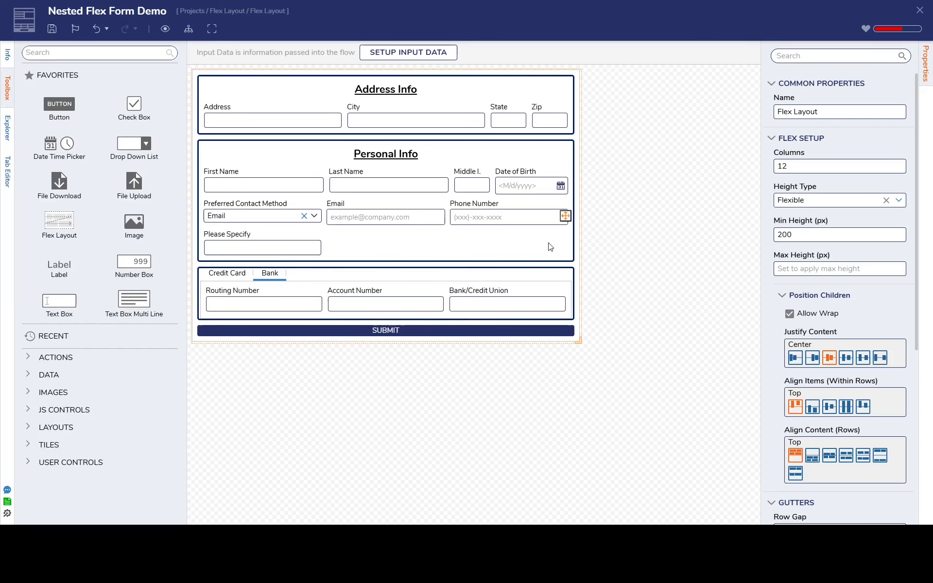
In the Nested Flex Form Demo designer, inspect the flex properties of the Personal Info, Address Info and payment tab containers
click(571, 259)
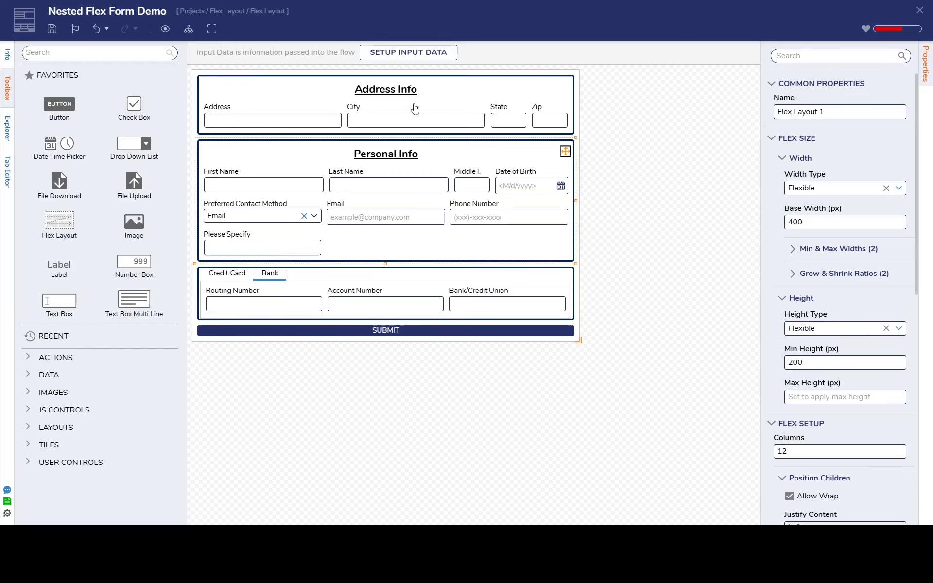
click(476, 92)
click(569, 101)
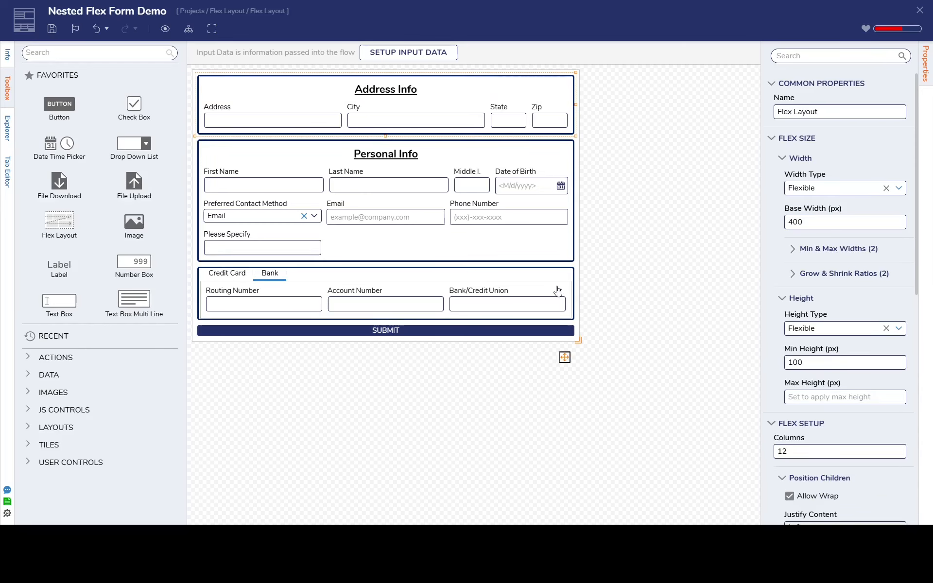
click(573, 286)
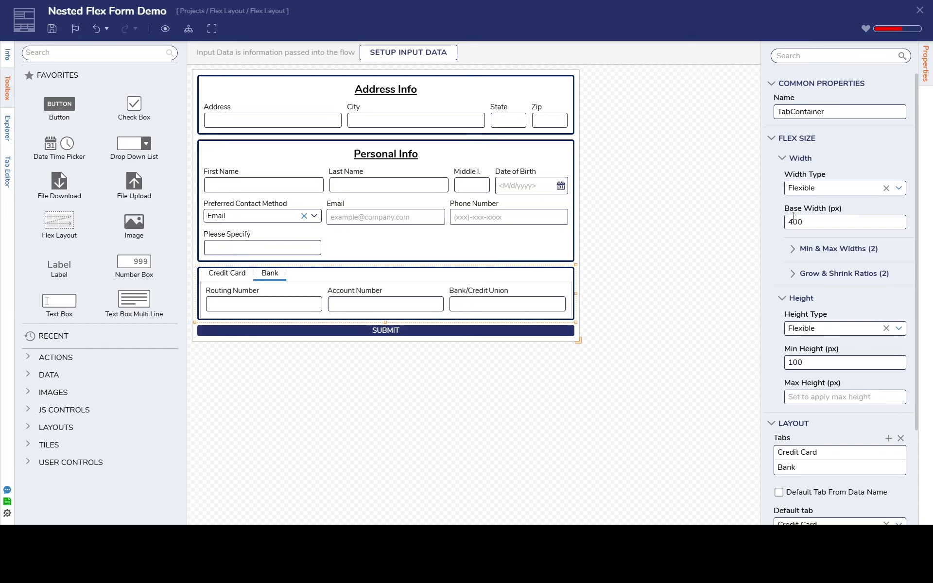
Widen the form canvas until Address Info and Personal Info sit side by side, check both containers, and narrow it to stack the sections
click(572, 262)
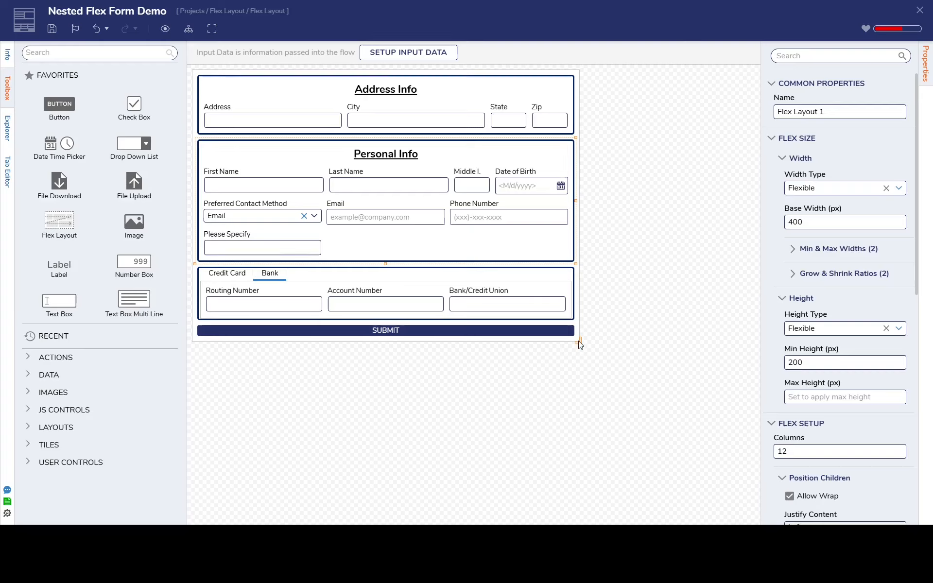
drag(579, 342, 750, 364)
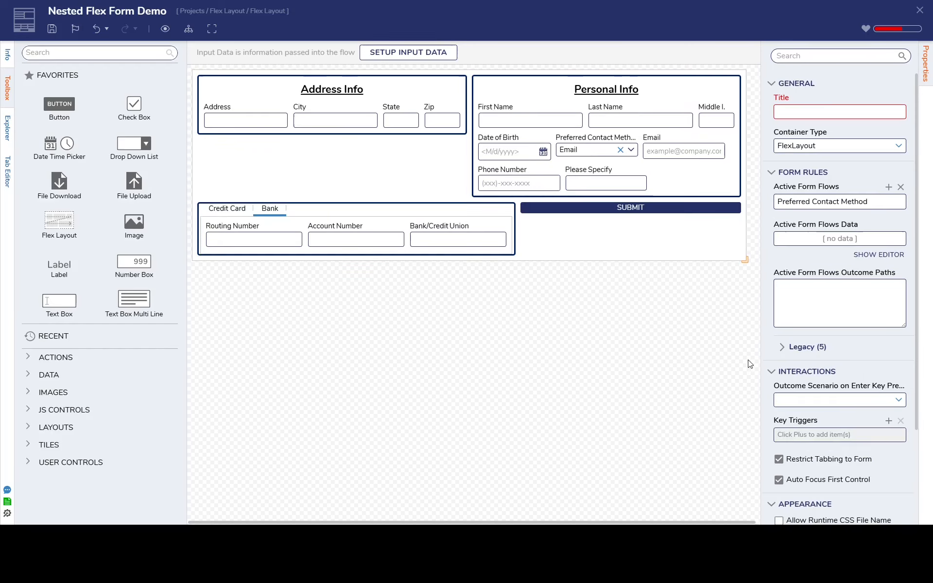
click(451, 96)
click(516, 92)
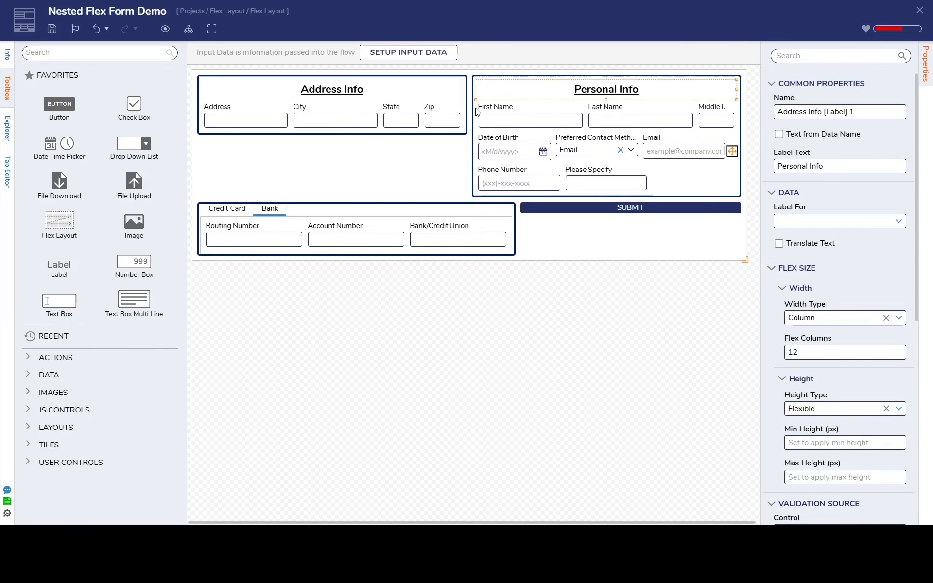
click(476, 113)
click(464, 122)
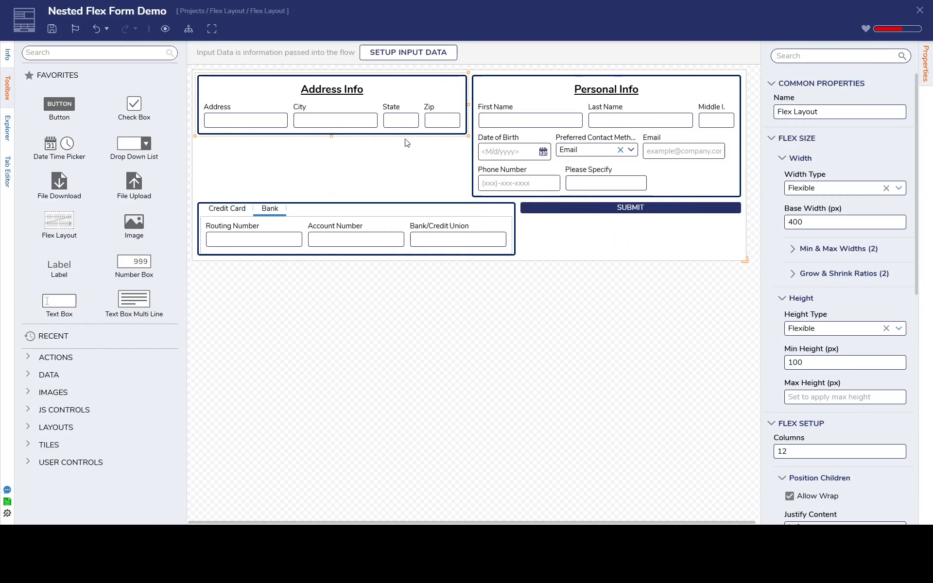
drag(745, 262, 496, 296)
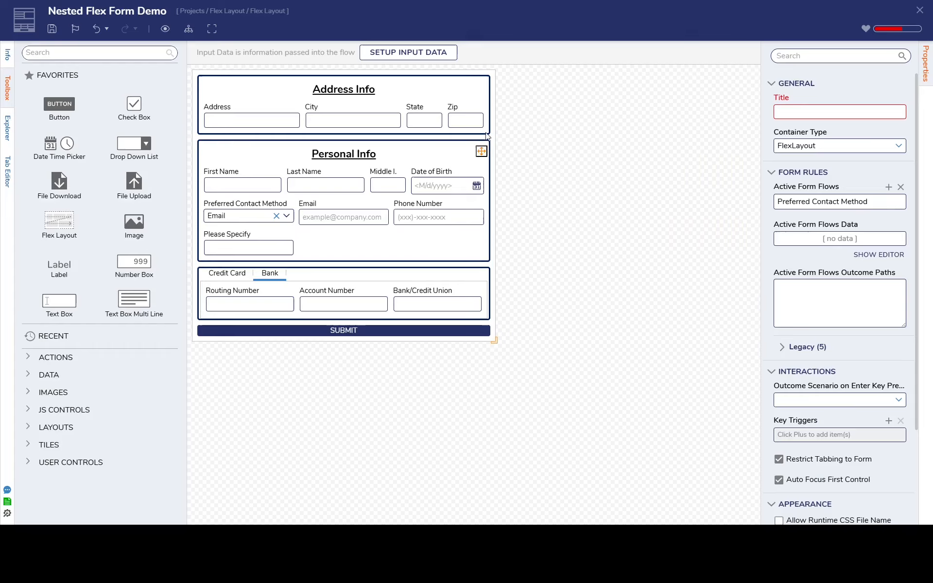
Set the Address Info container's width type to Column with 12 flex columns, and check the parent layout's column setup
click(491, 106)
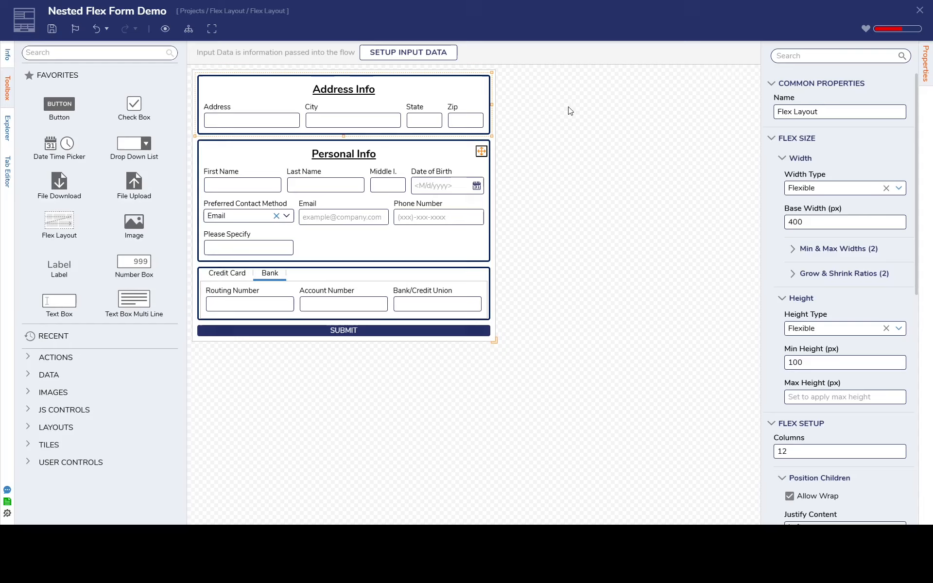
click(899, 189)
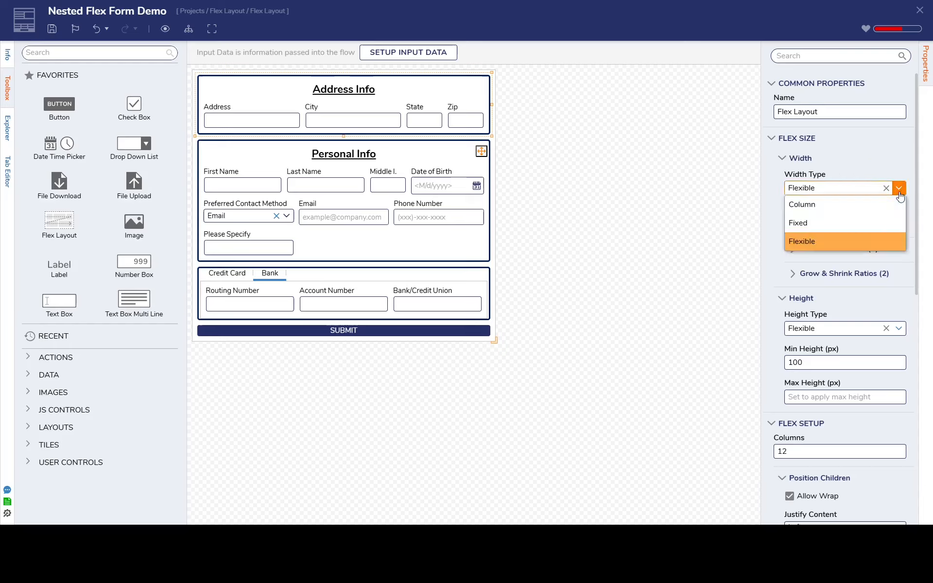
click(858, 205)
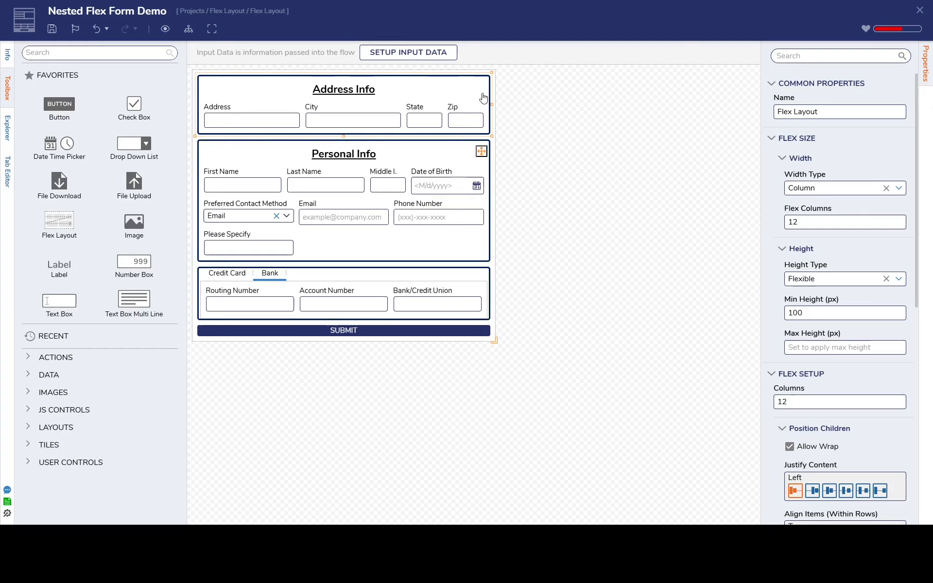
click(496, 172)
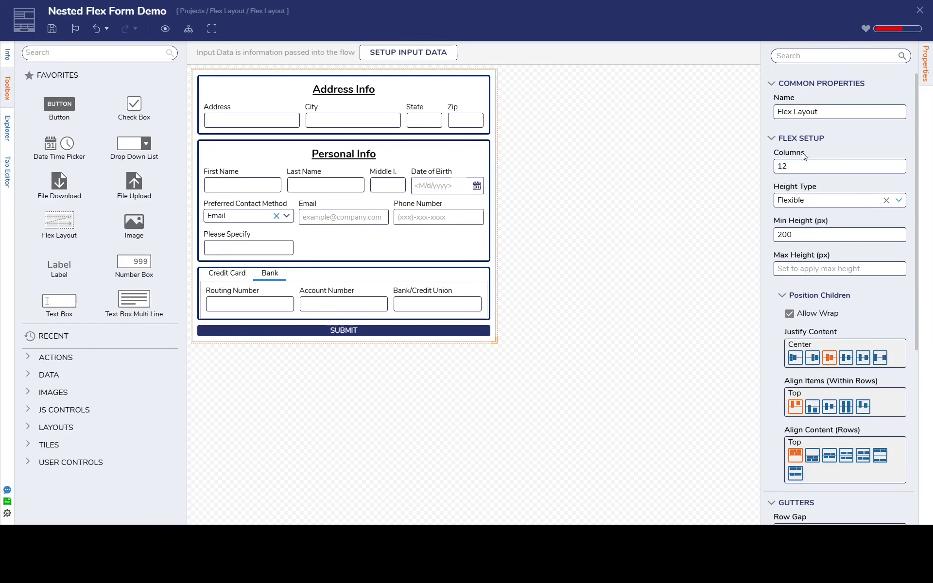
click(479, 94)
click(488, 106)
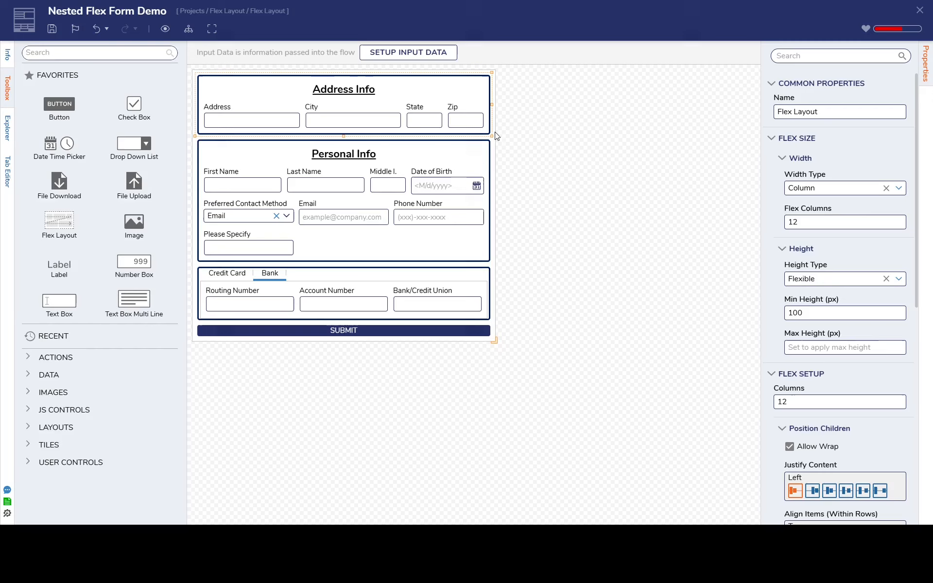
Set the width type of the Personal Info container and the payment tab container to Column
click(485, 254)
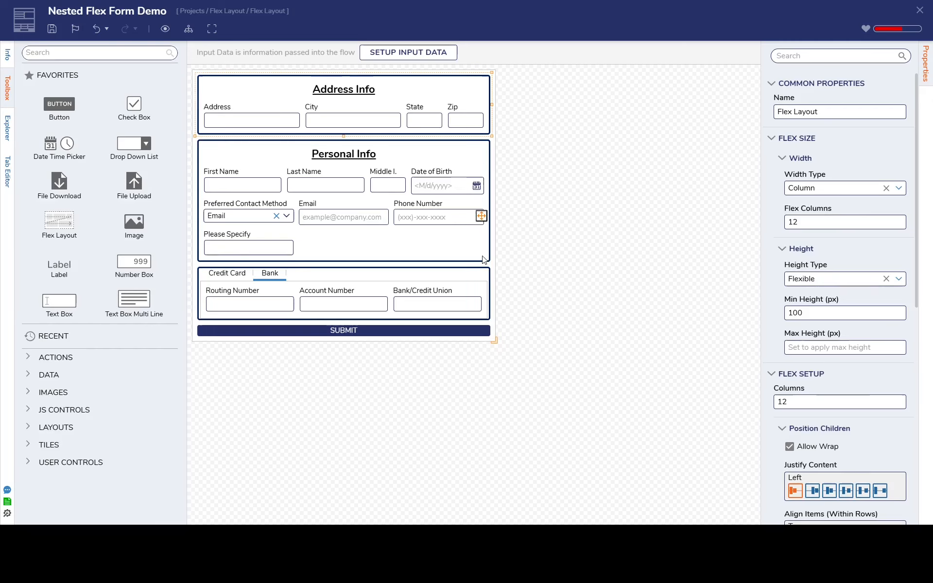
click(827, 189)
click(826, 202)
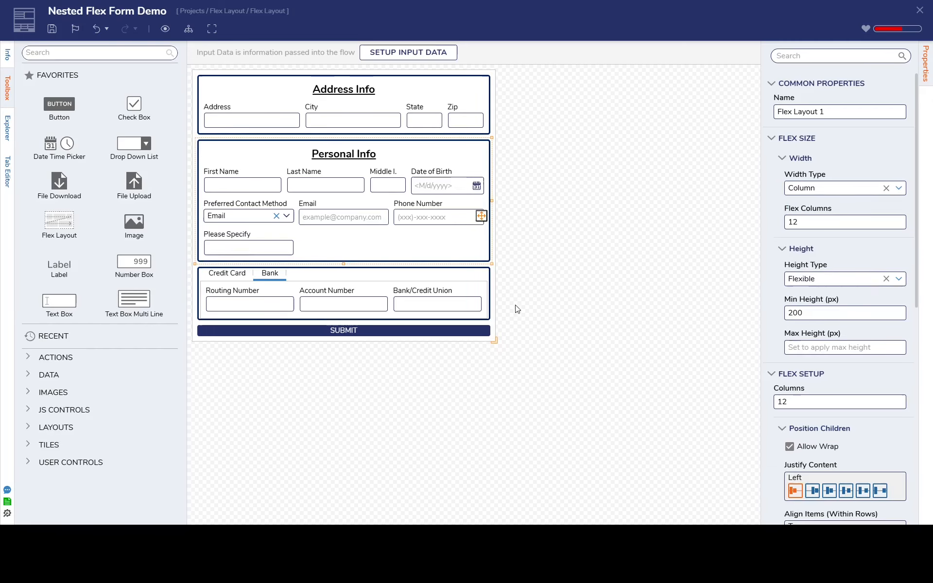
click(486, 289)
click(489, 282)
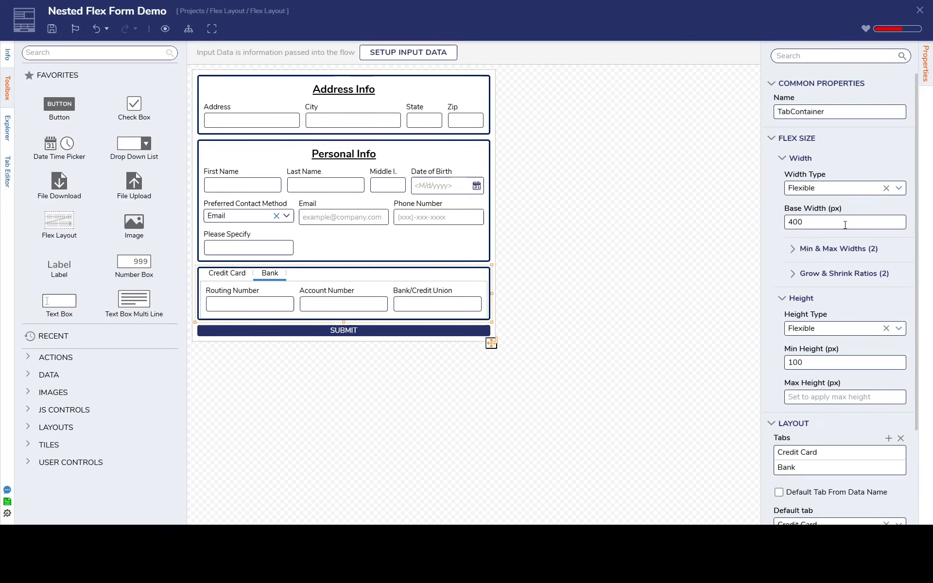
click(899, 188)
click(846, 204)
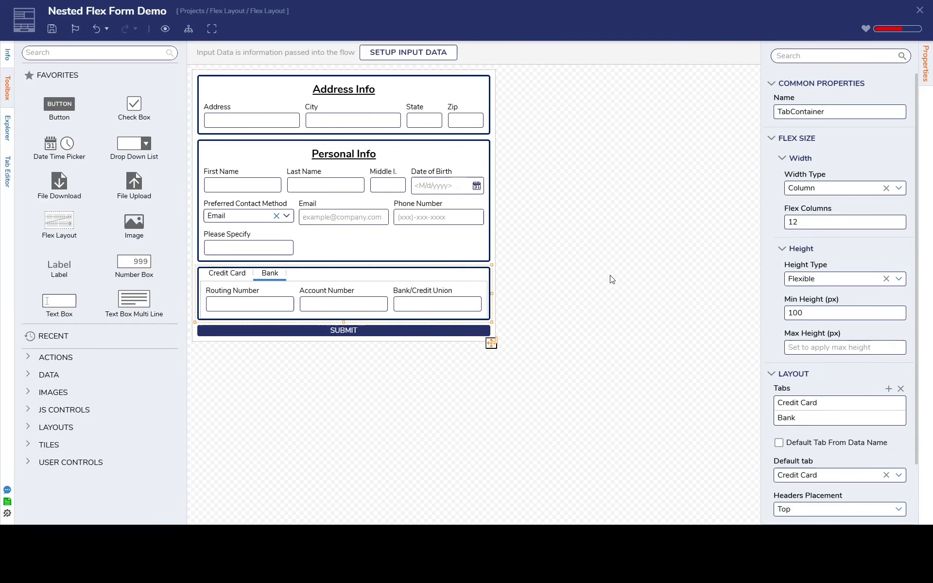
Resize the form canvas wider and narrower to test how the full-width column sections respond
click(496, 342)
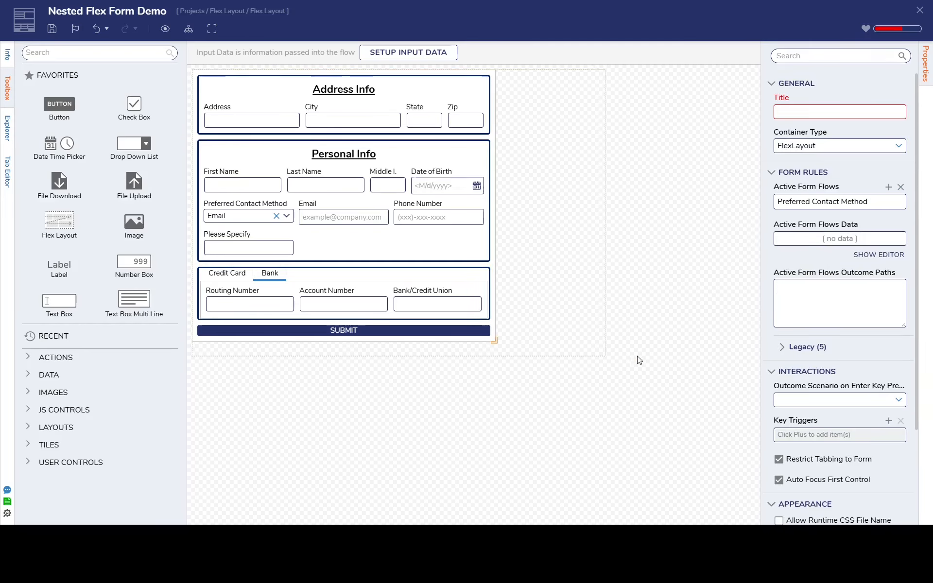
drag(639, 360, 767, 358)
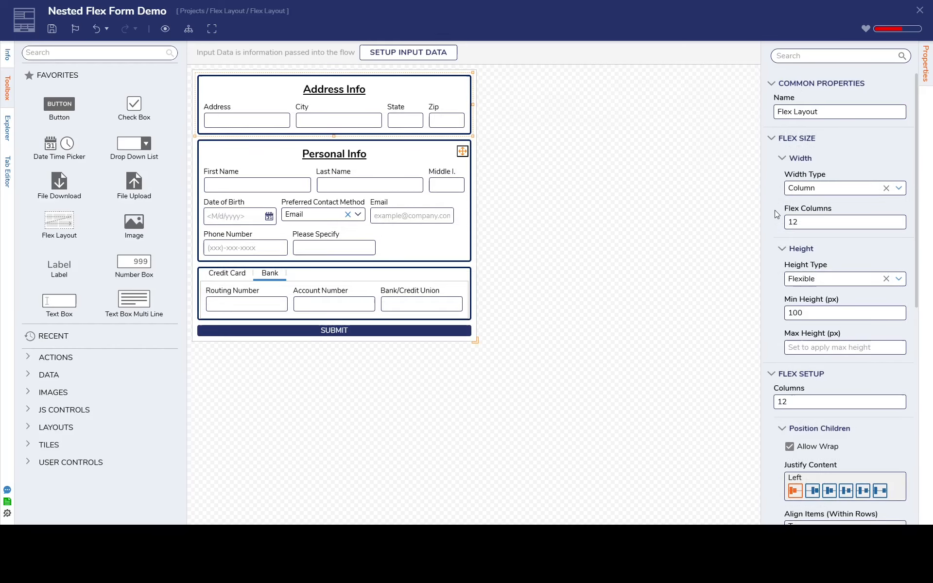
Review the Address Info container's width type options and the City text box's minimum and maximum widths
click(899, 188)
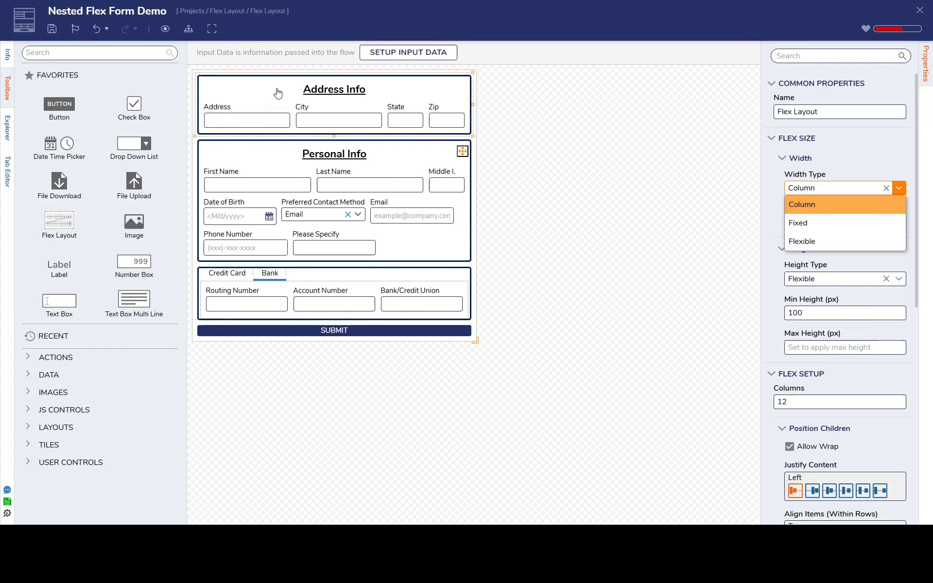
click(332, 126)
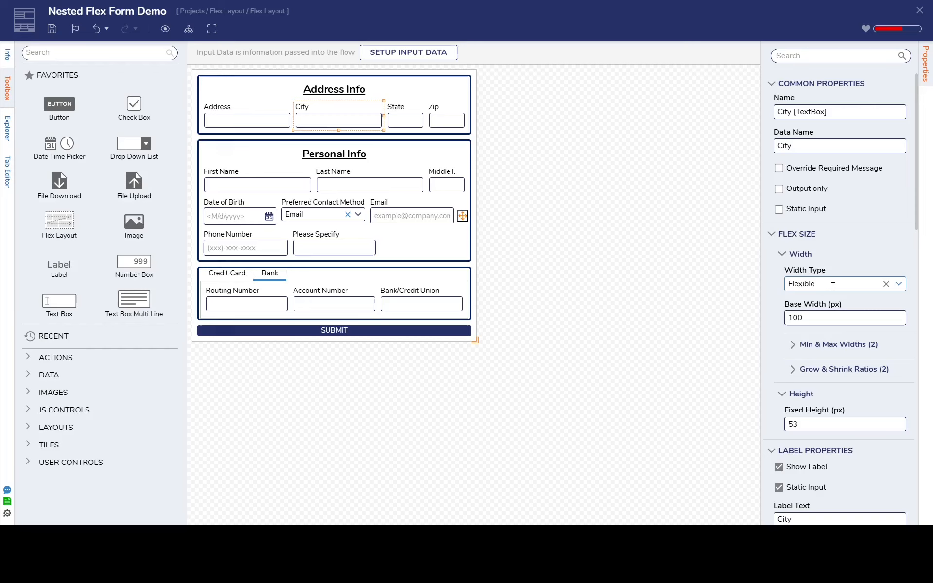
click(793, 346)
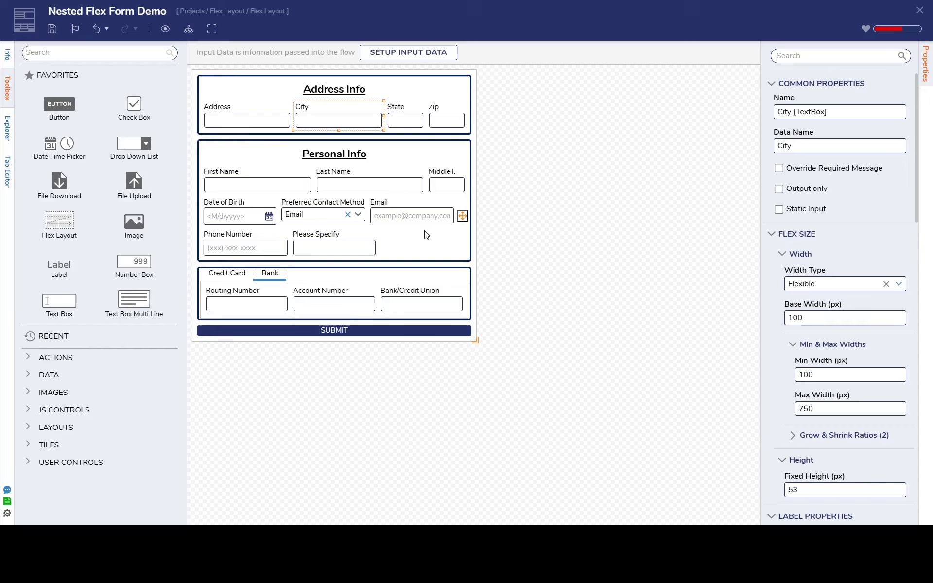
Inspect the flex width settings of the Routing Number, Account Number and Bank/Credit Union fields and their tab container
click(280, 306)
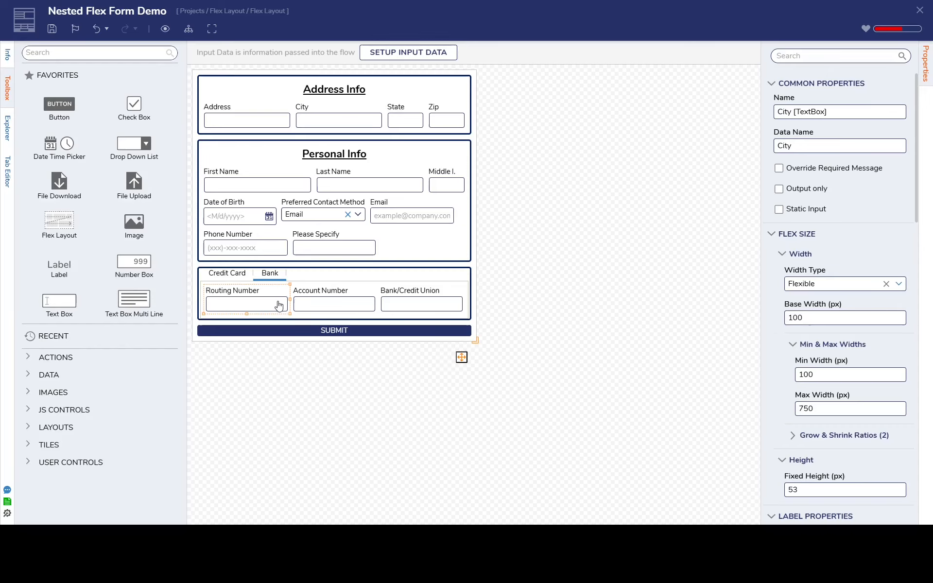
click(329, 305)
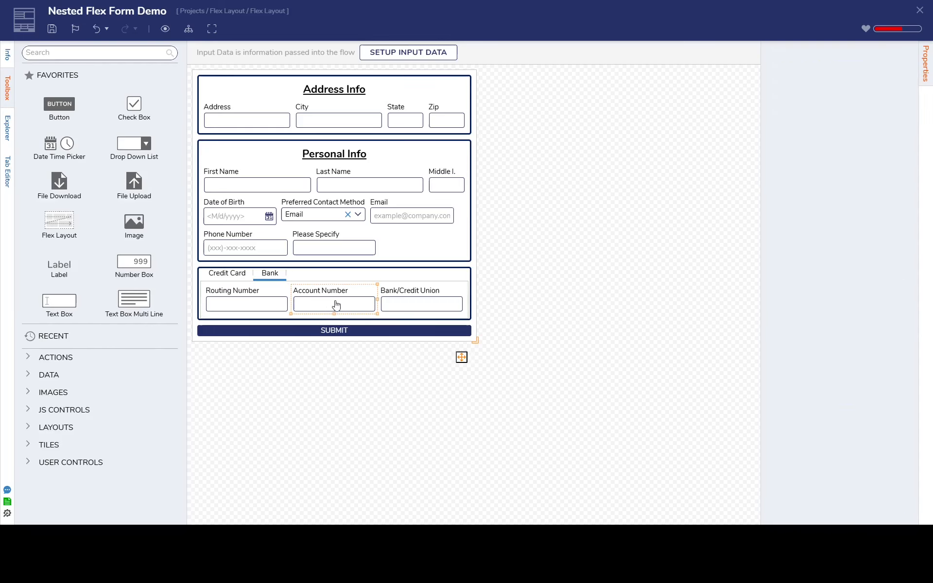
click(420, 314)
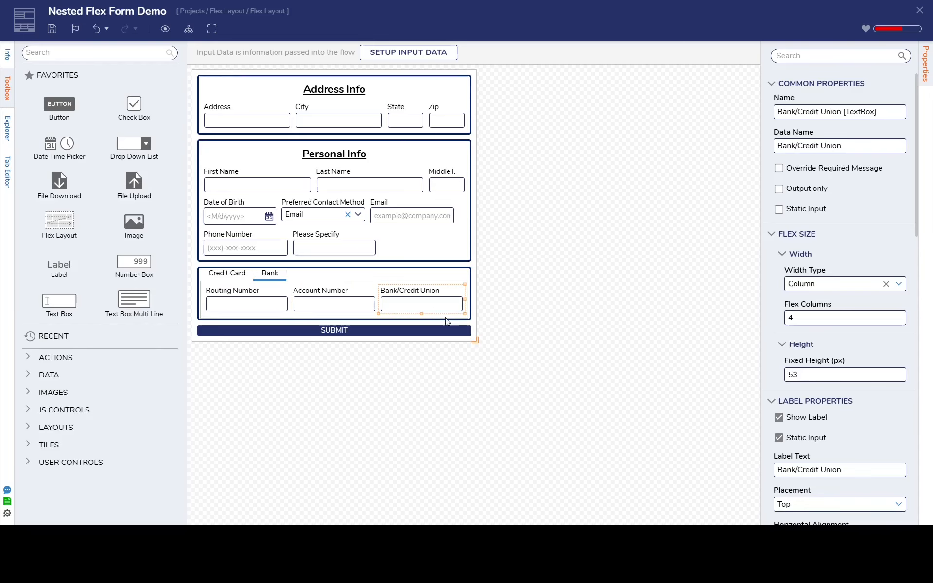
click(249, 303)
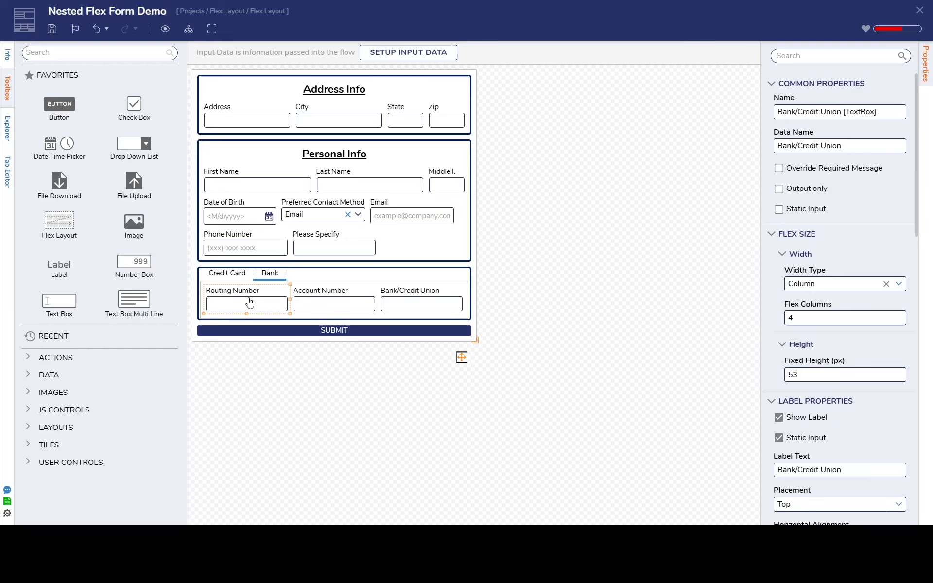
click(423, 305)
click(470, 282)
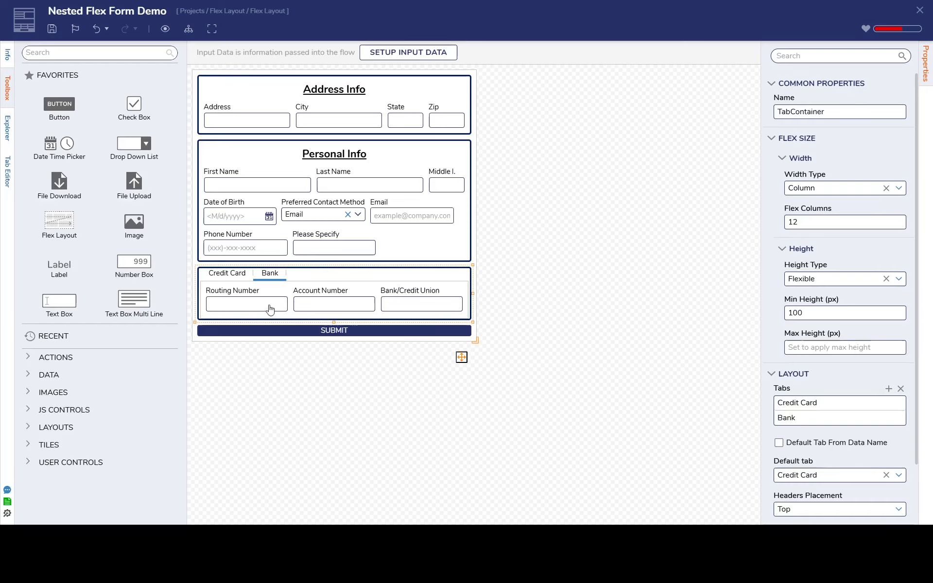
Set the Routing Number, Account Number and Bank/Credit Union fields to the Fixed width type at 200 px
click(289, 302)
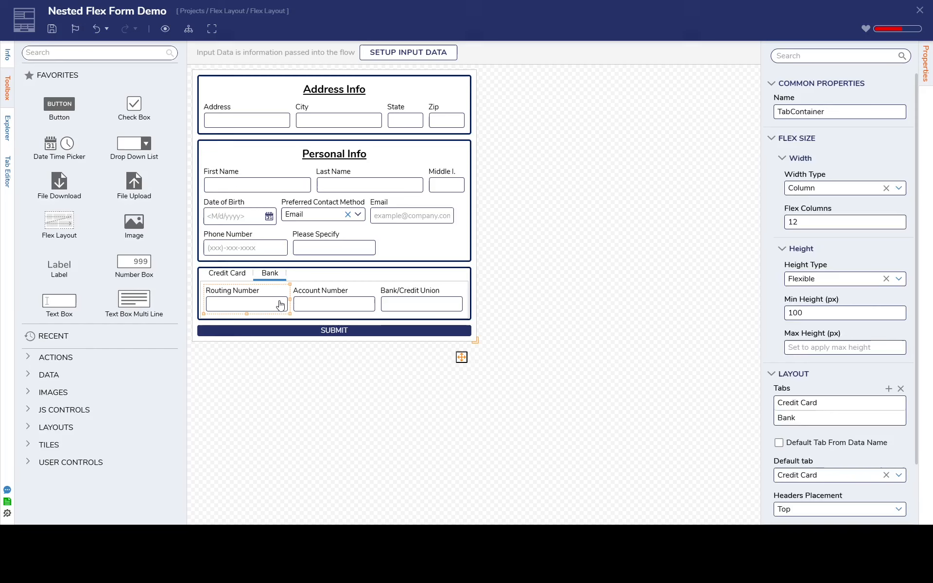
click(899, 284)
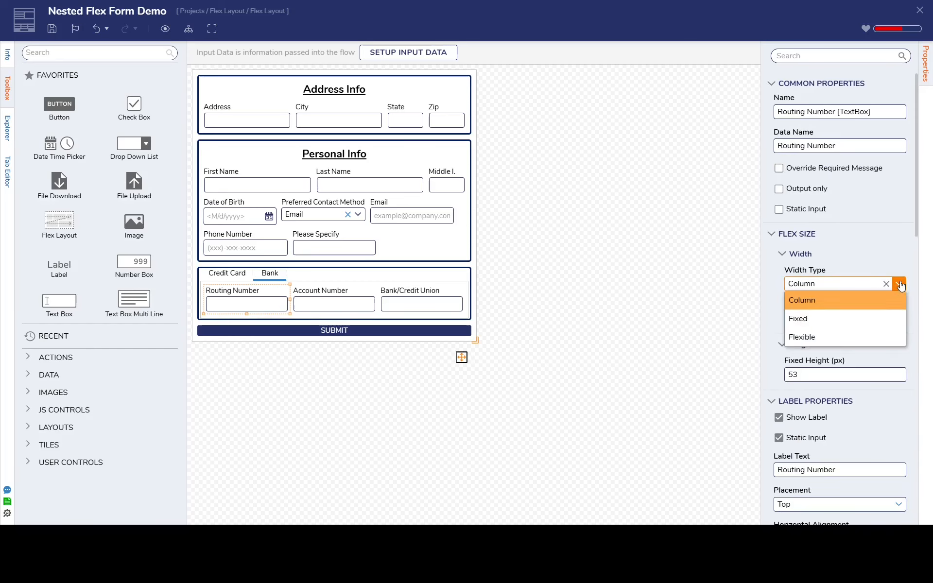
click(818, 319)
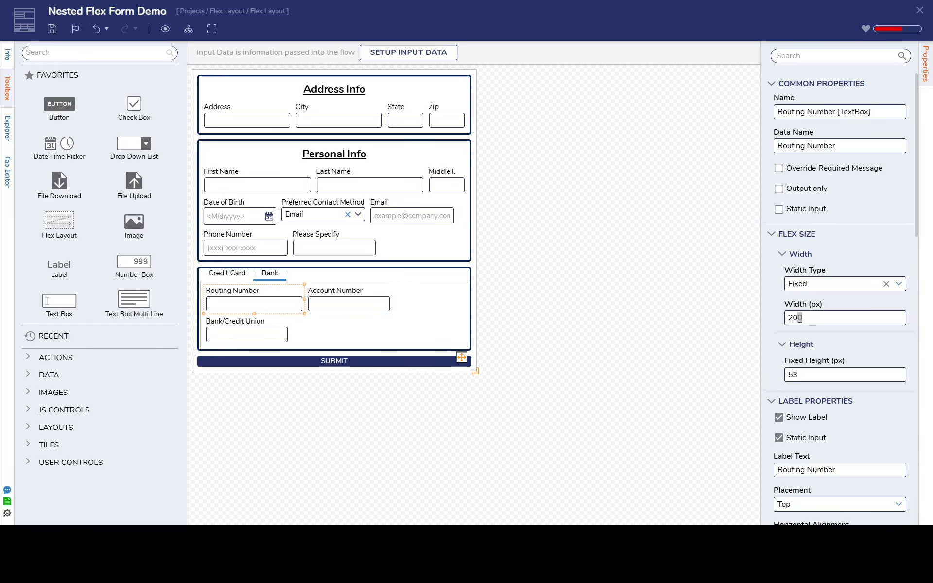
click(329, 306)
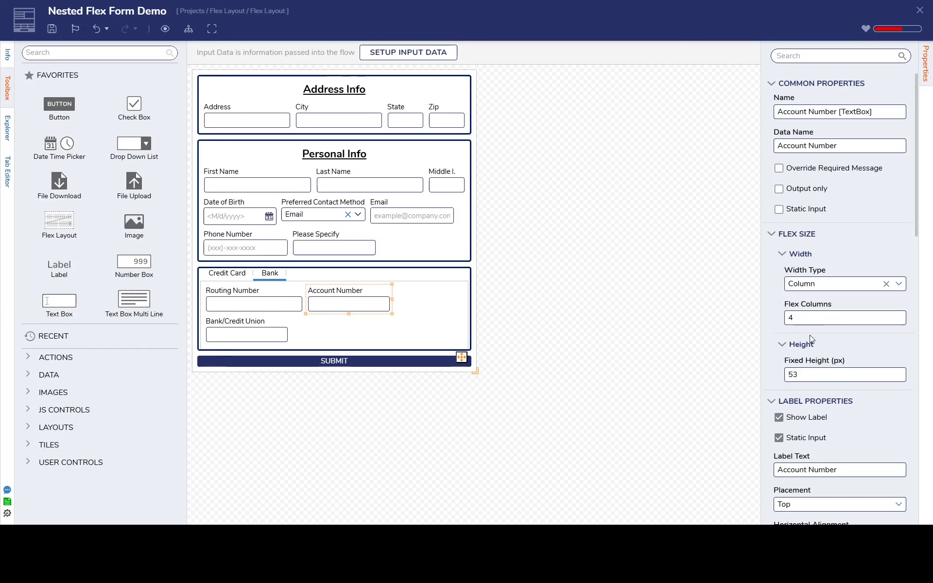
click(898, 284)
click(845, 319)
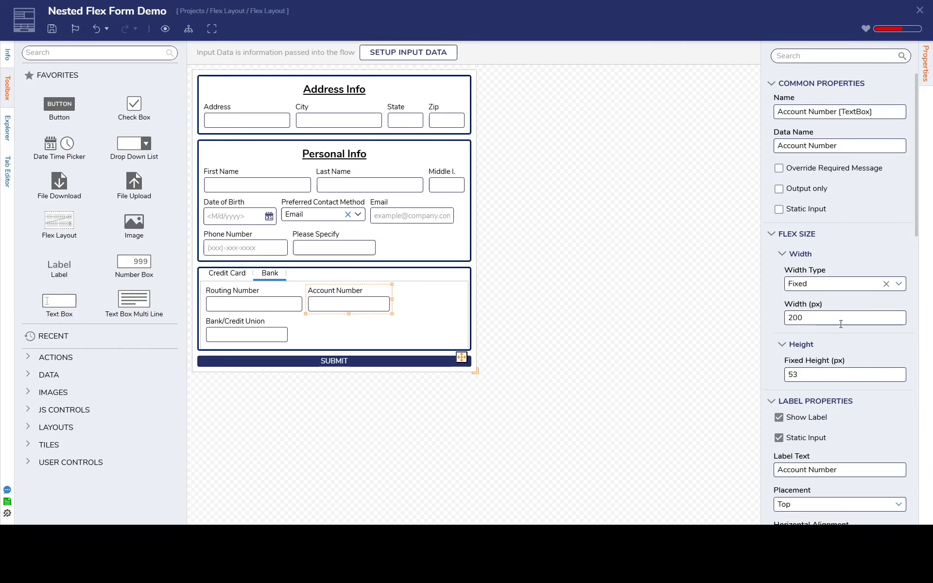
click(252, 336)
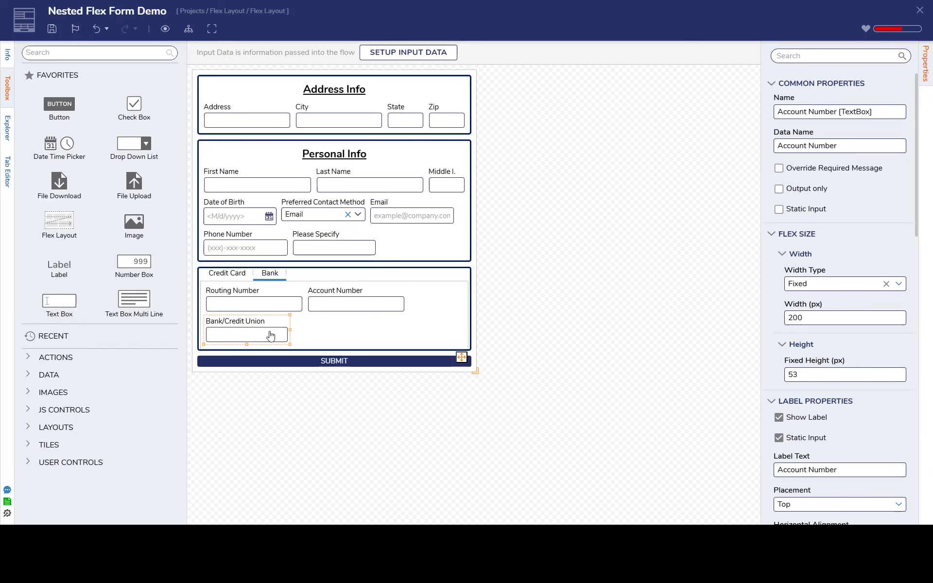
click(899, 284)
click(840, 317)
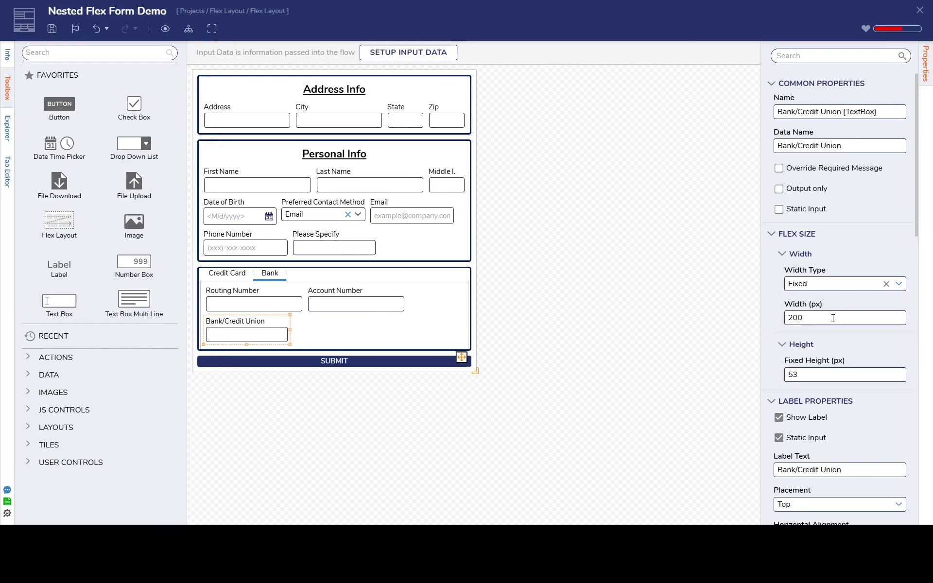
Widen the form canvas, narrow it sharply, and widen it slightly to test how the fixed-width bank fields wrap
click(504, 360)
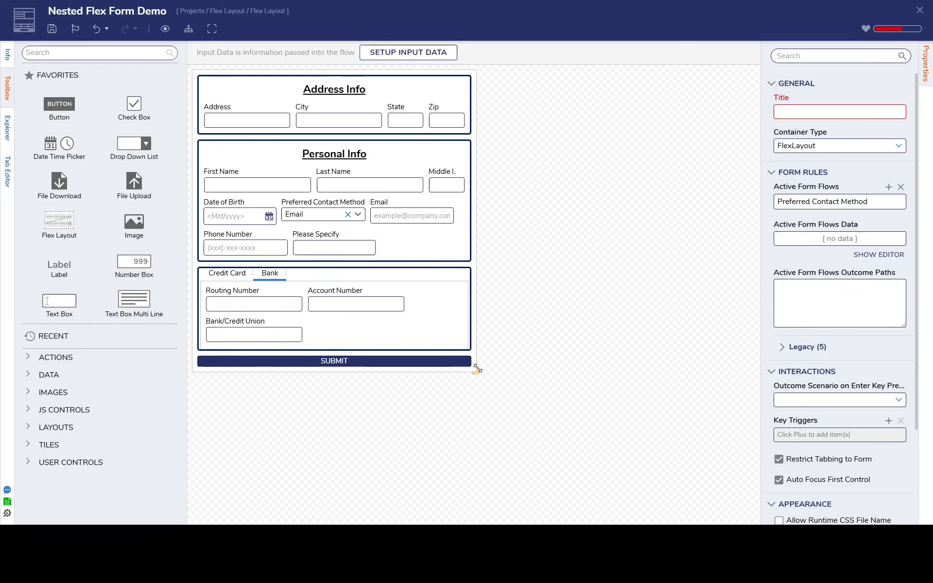
drag(475, 371, 612, 400)
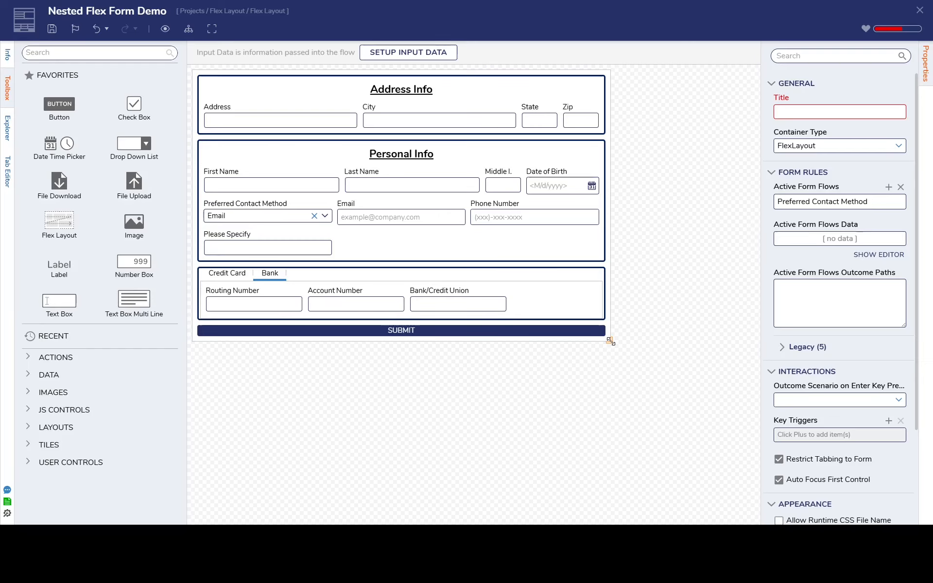
drag(610, 338, 338, 349)
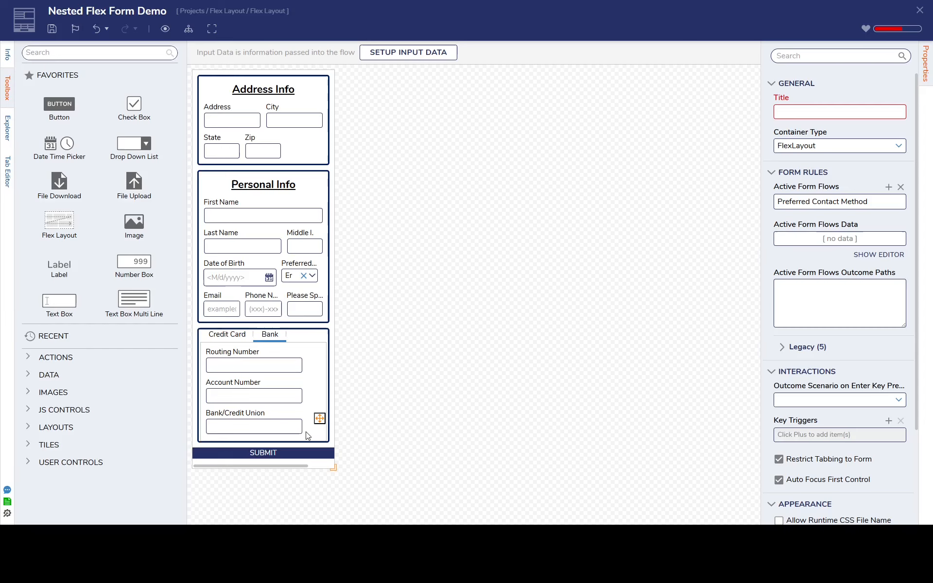
drag(334, 467, 408, 477)
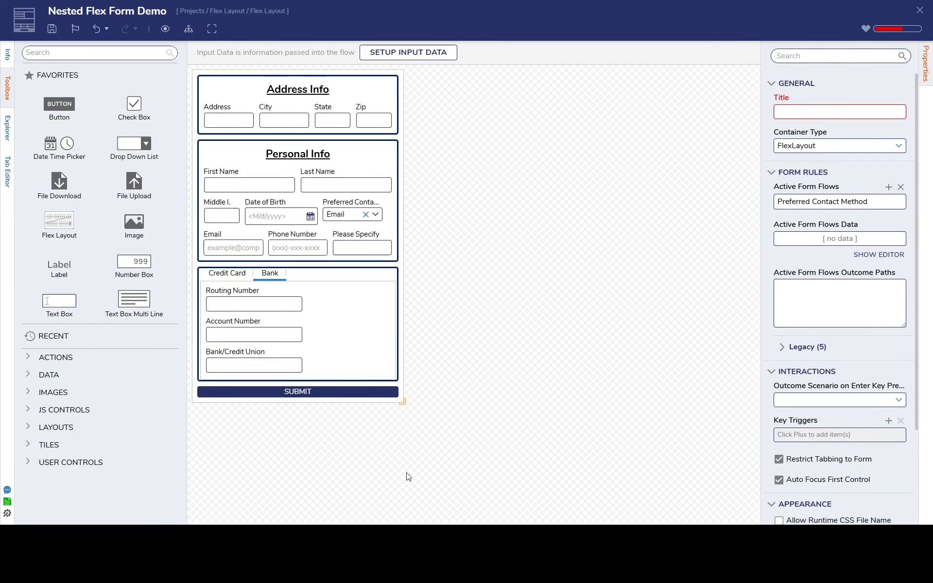
Check the Credit Card tab, and inspect the flex width settings of the Preferred Contact Method, Email, Phone Number and Please Specify fields
click(239, 278)
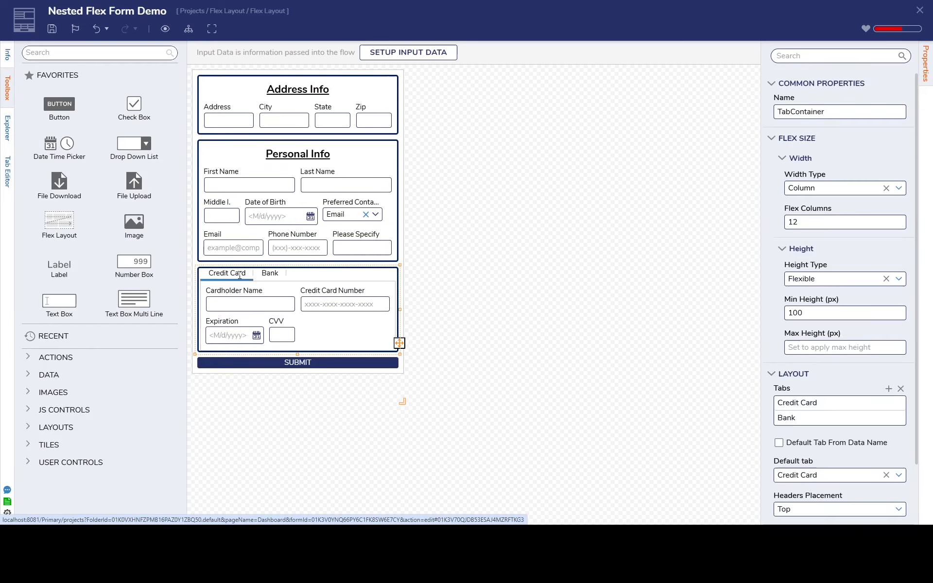
click(432, 253)
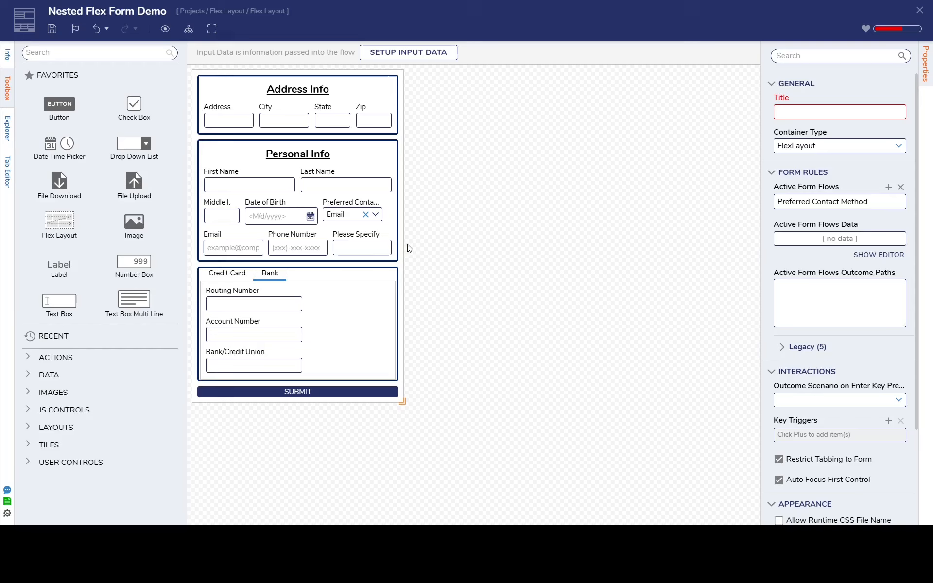
click(350, 219)
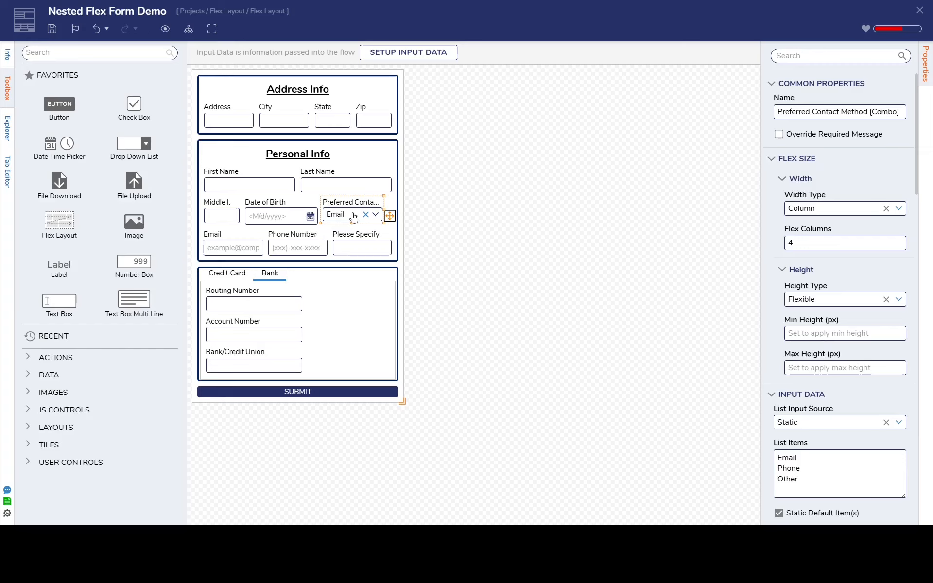
click(256, 252)
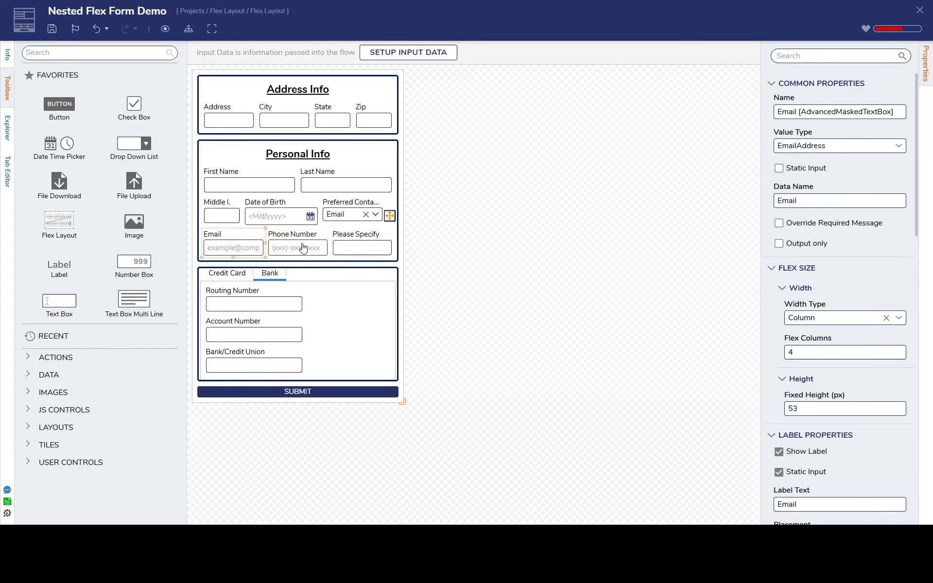
click(303, 248)
click(362, 250)
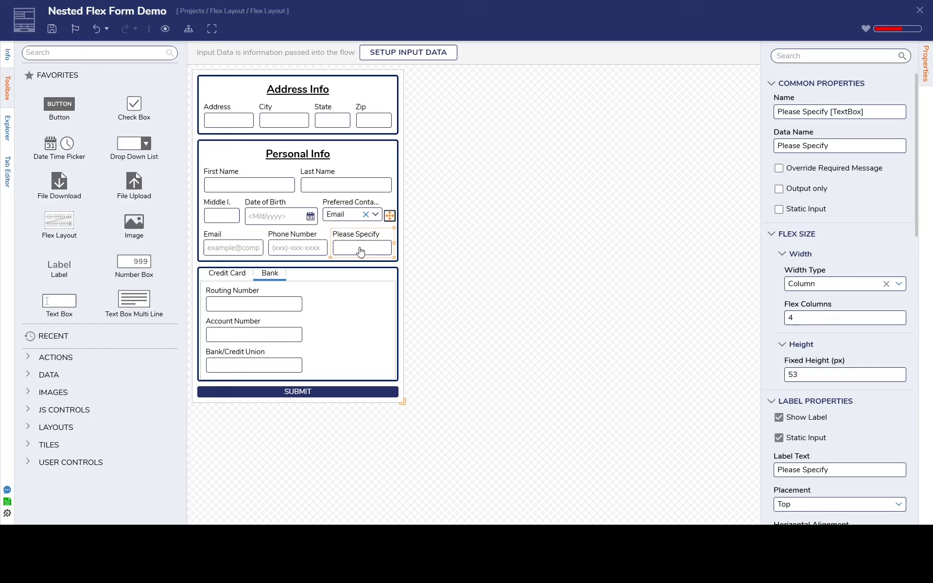
Compare the width type and flex columns of the three conditional contact fields: Email, Phone Number and Please Specify
click(209, 247)
click(297, 249)
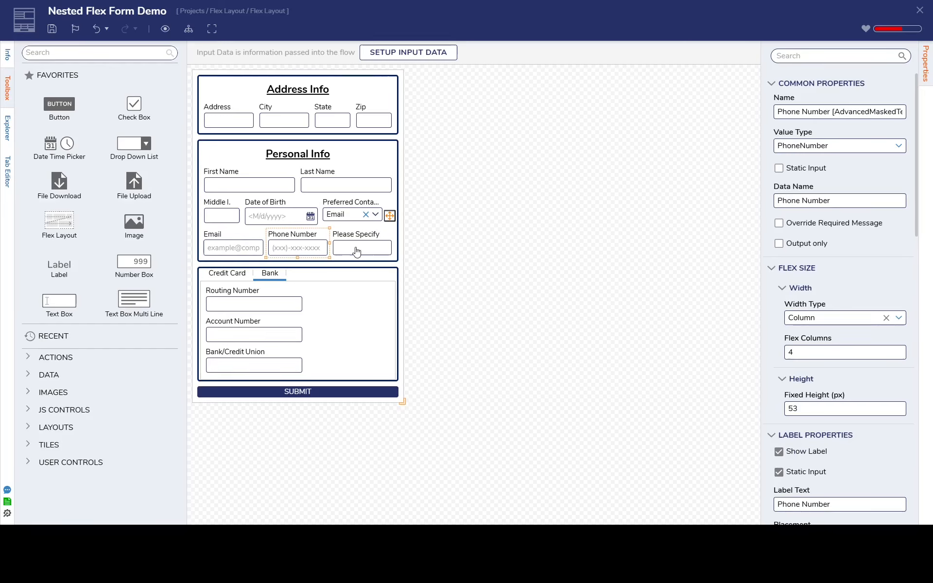
click(357, 251)
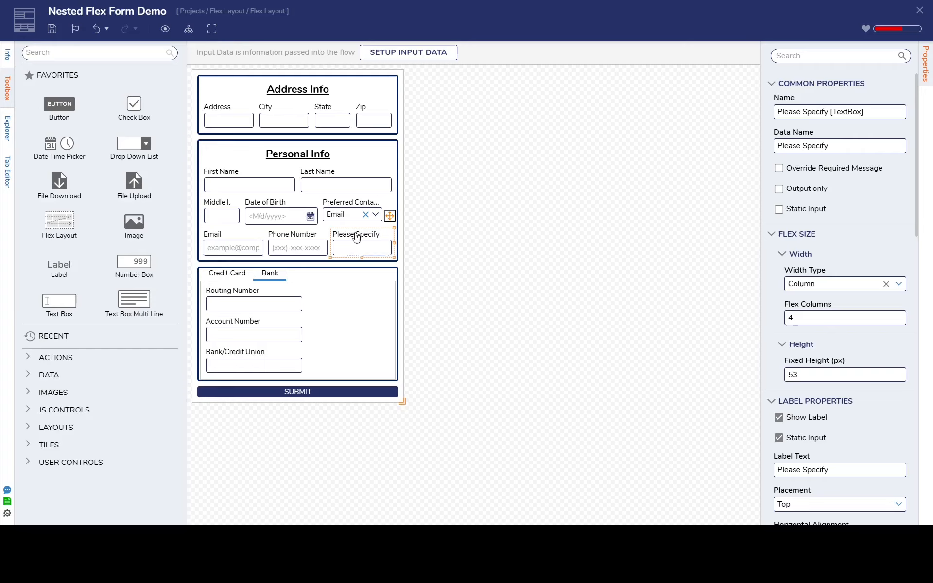
click(232, 248)
click(360, 246)
click(230, 250)
click(296, 248)
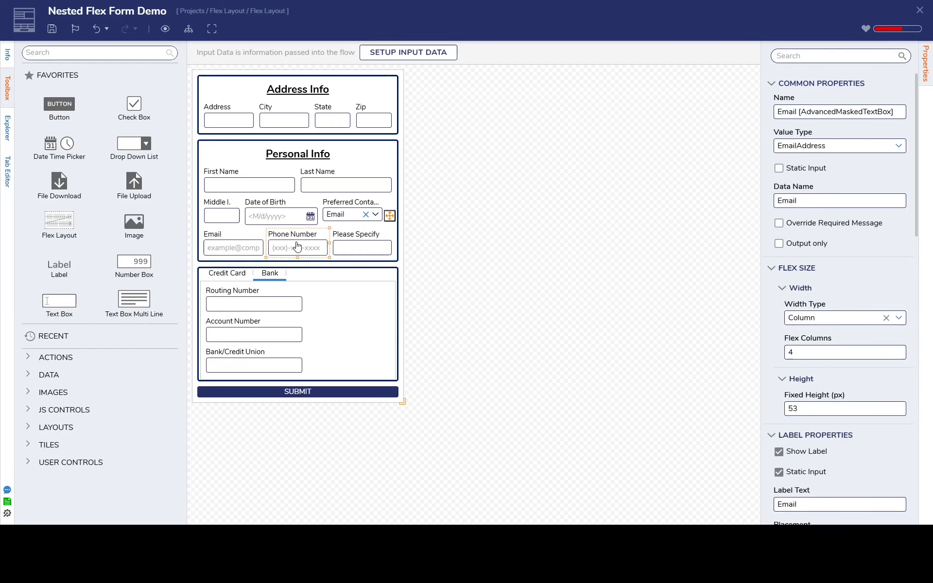
click(355, 249)
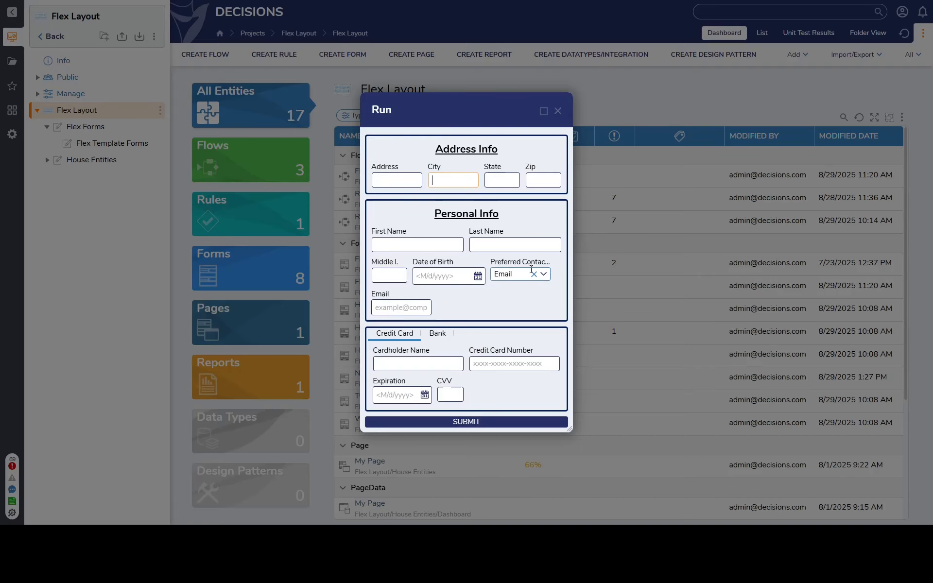
In the running form, widen the dialog and switch Preferred Contact Method to Phone and to Other to test the conditional contact field
drag(569, 430, 625, 439)
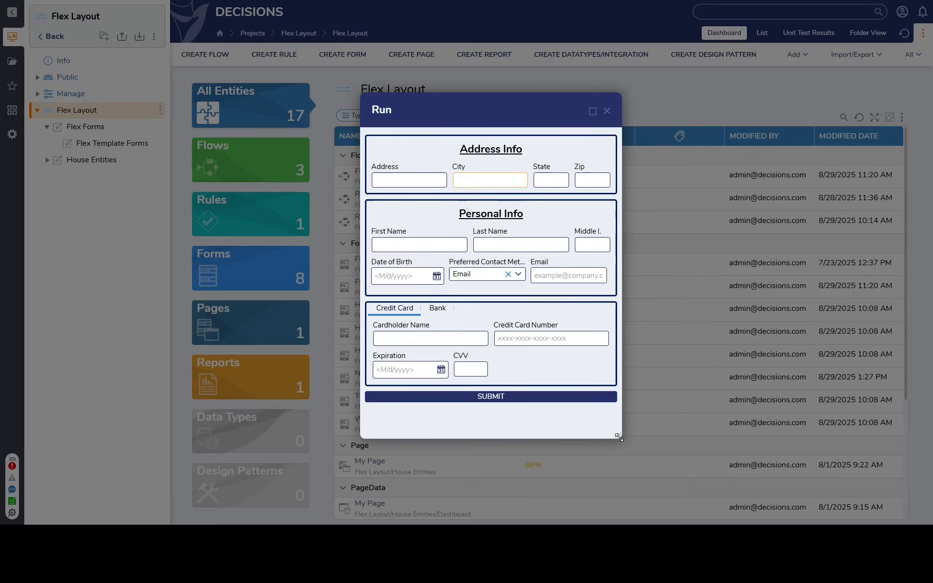
click(520, 276)
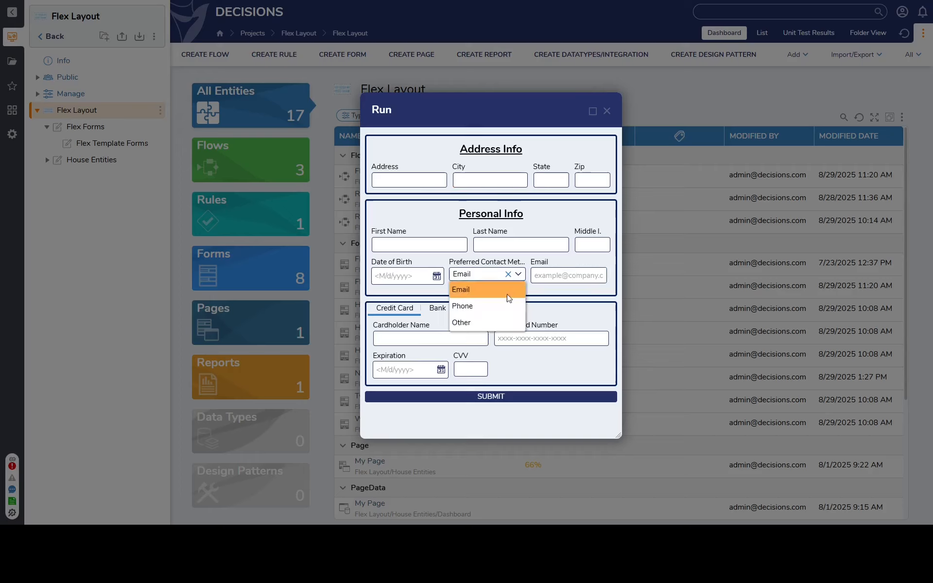
click(486, 306)
click(520, 274)
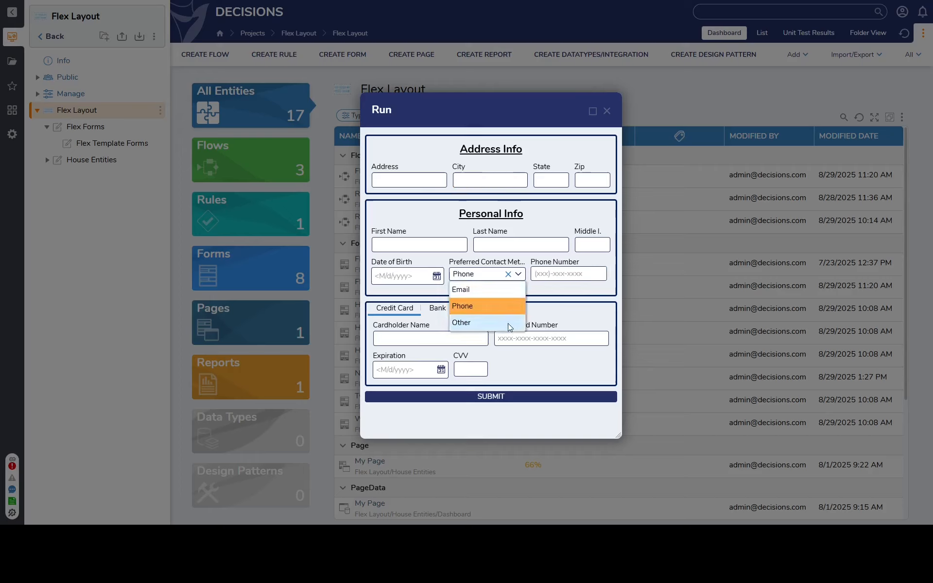
click(491, 322)
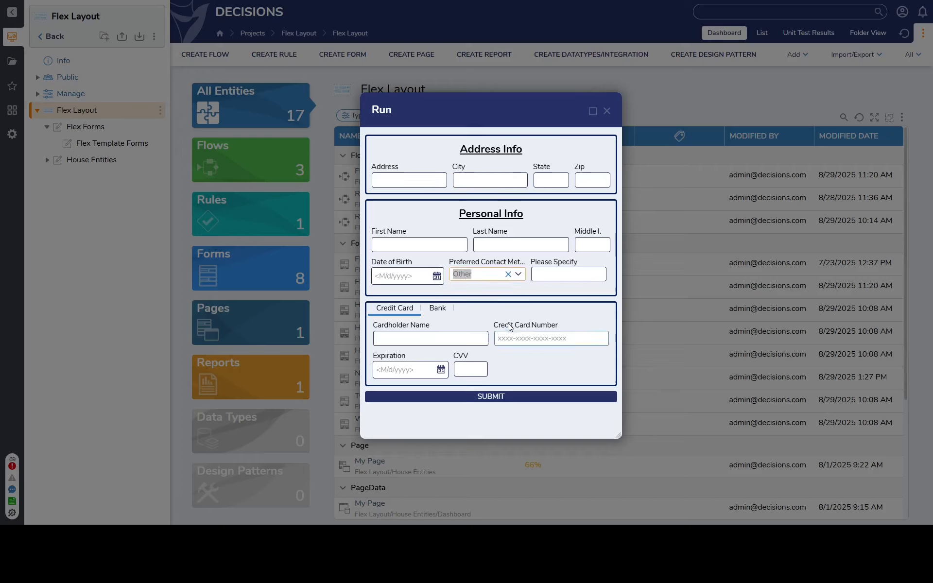
click(576, 277)
click(542, 280)
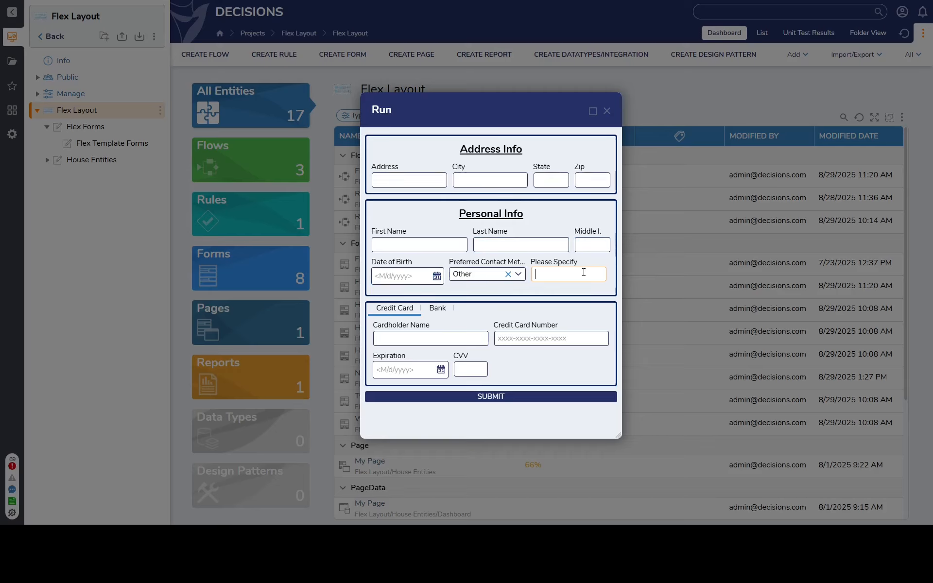
Widen the running form and narrow it sharply, testing Preferred Contact Method with Phone and Email at the narrow width
drag(619, 434, 773, 443)
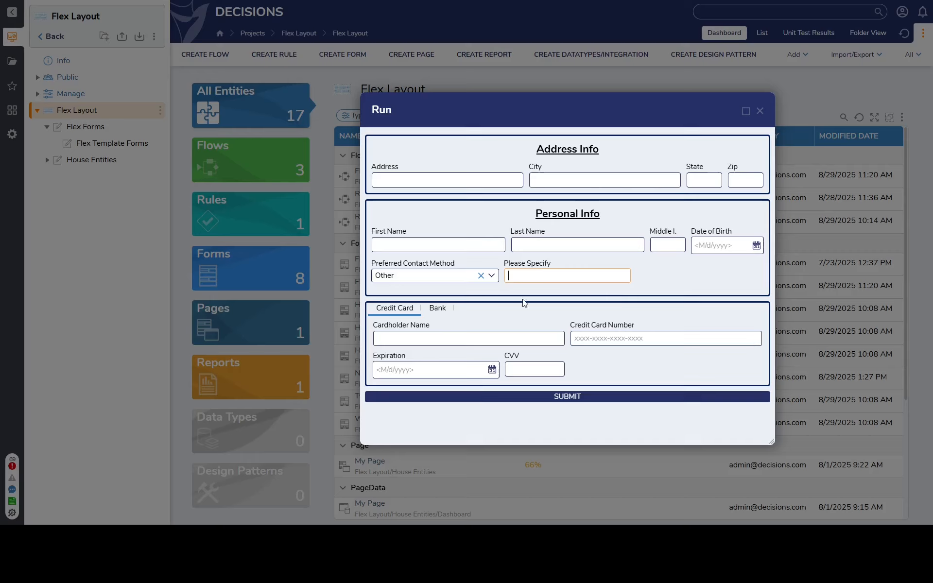
drag(772, 441, 550, 455)
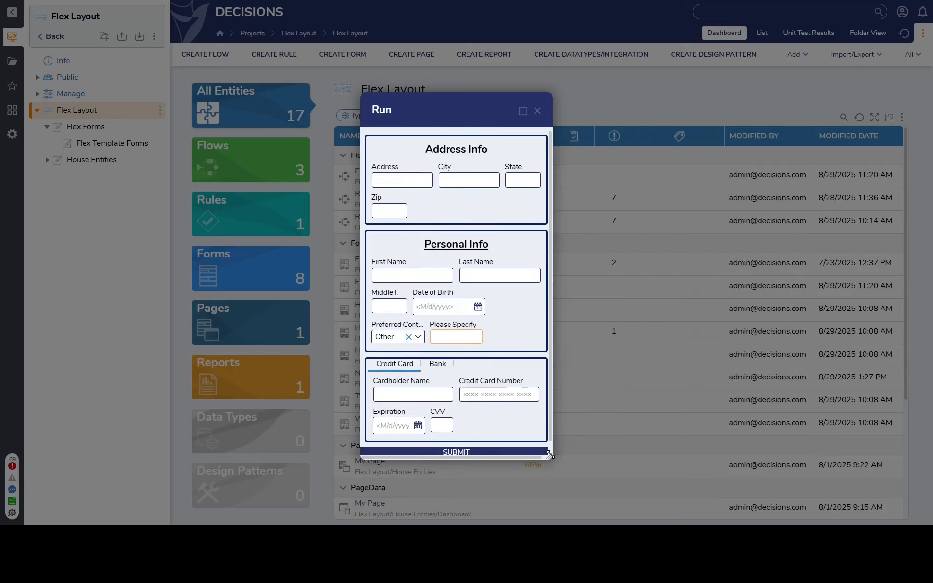
click(417, 336)
click(403, 367)
click(416, 339)
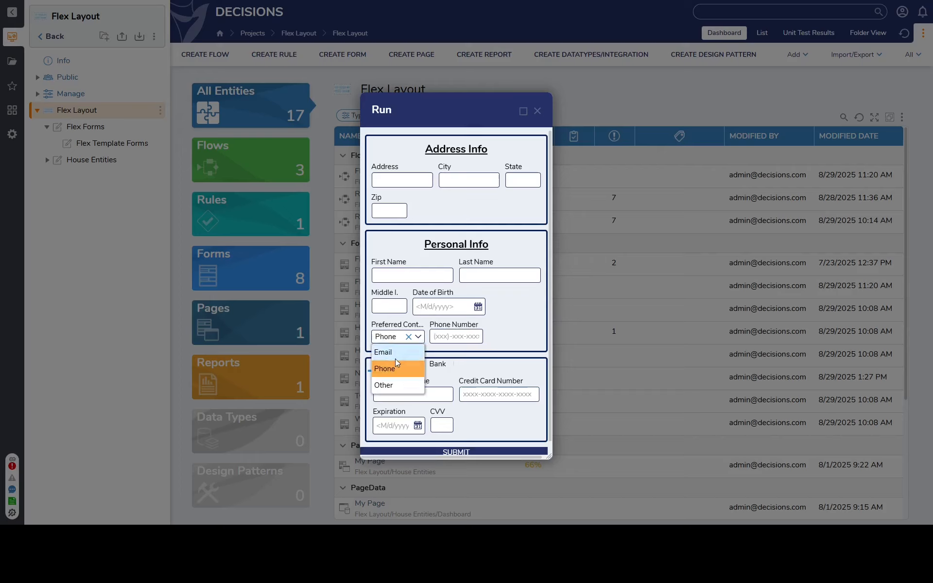
click(398, 358)
click(499, 326)
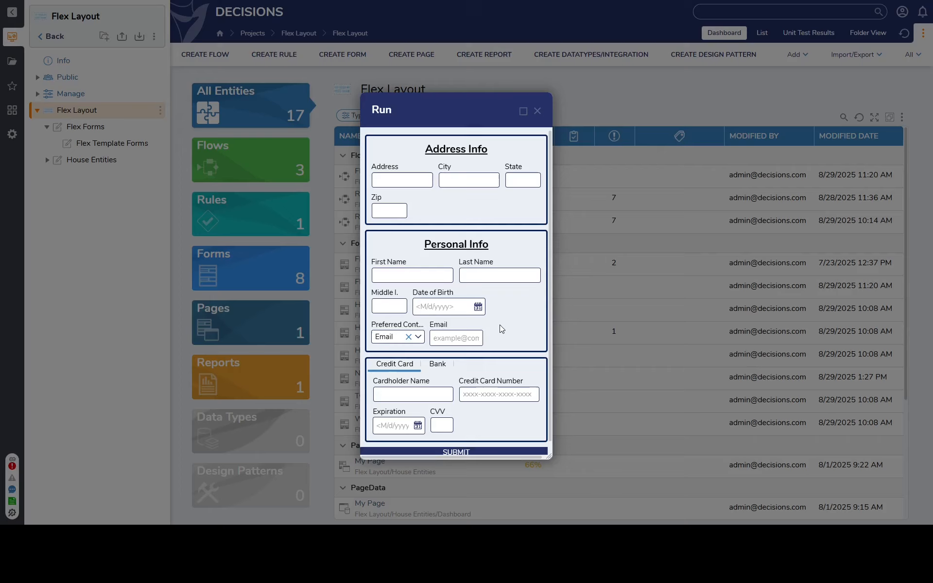
click(464, 338)
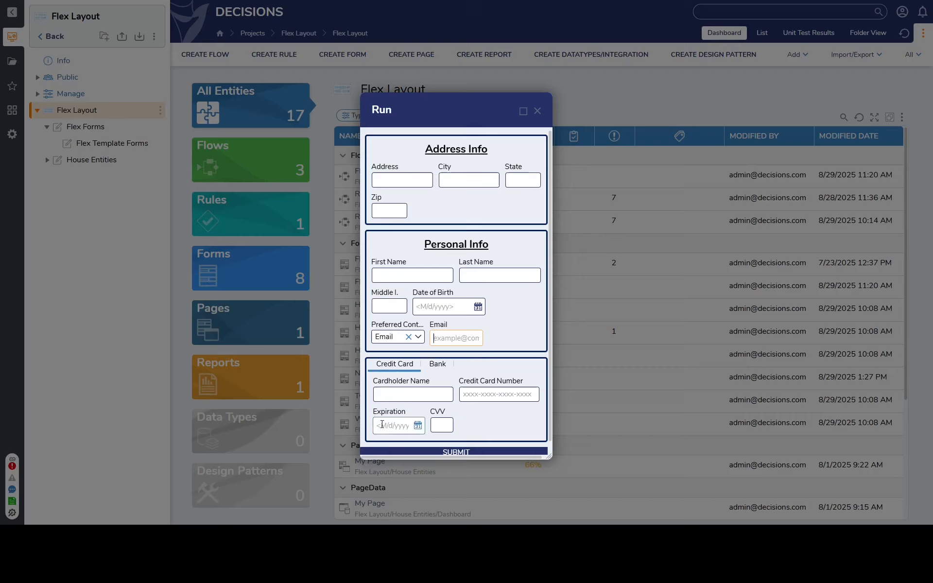
View the Bank tab in the narrow running form, return to Credit Card, and enlarge the dialog slightly
click(436, 368)
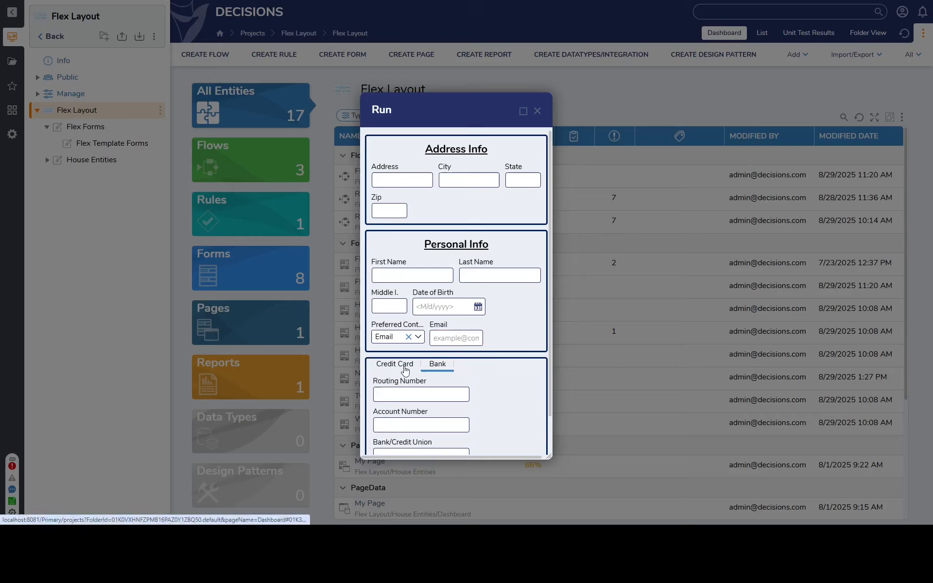
click(405, 368)
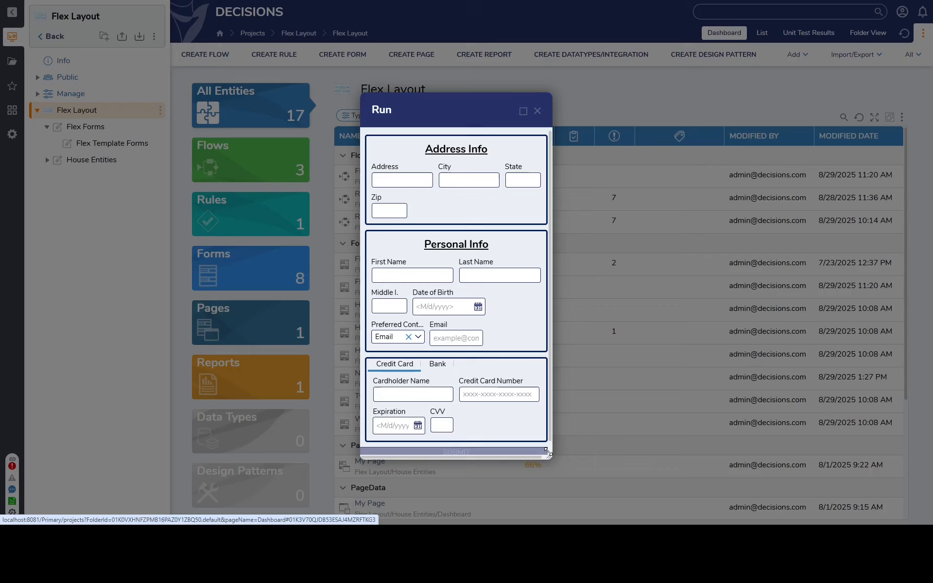
drag(547, 452, 566, 469)
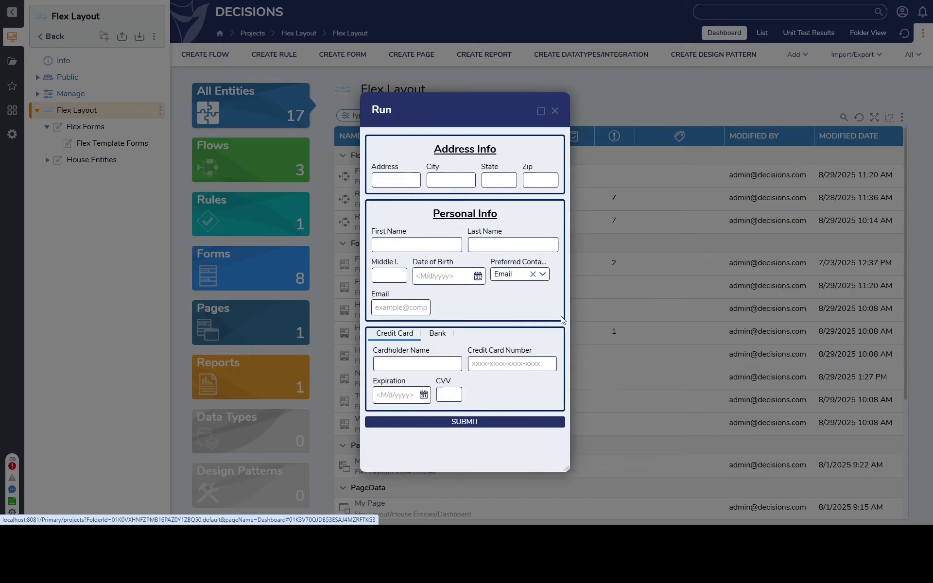